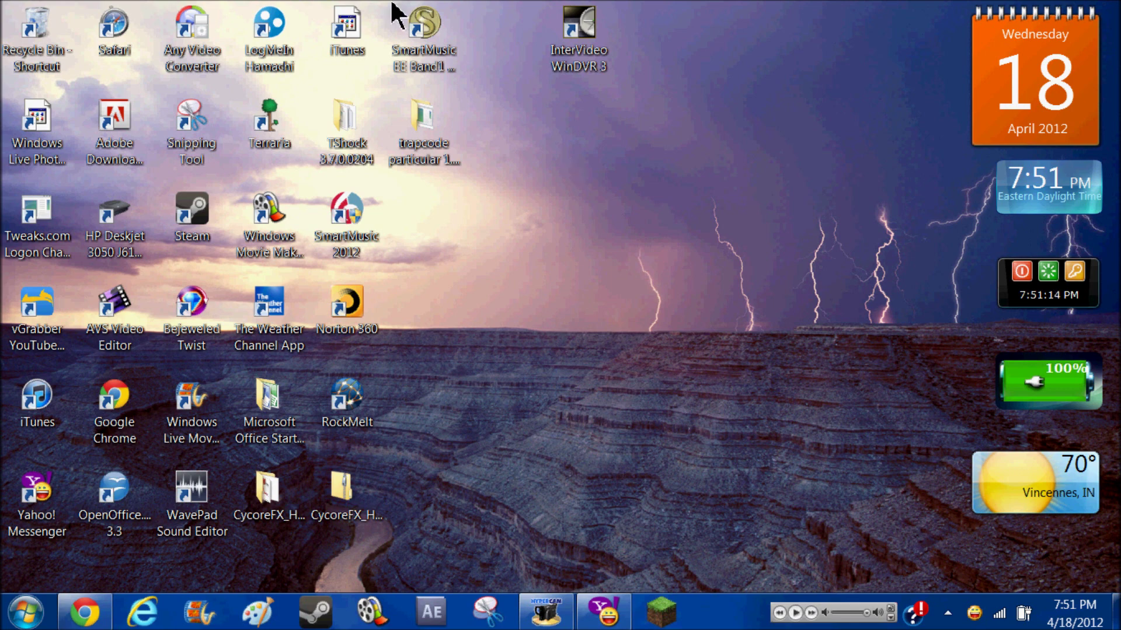
Launch the SmartMusic EE Band1 studio program from the desktop.
{"action": "left_click", "coordinate": [427, 29]}
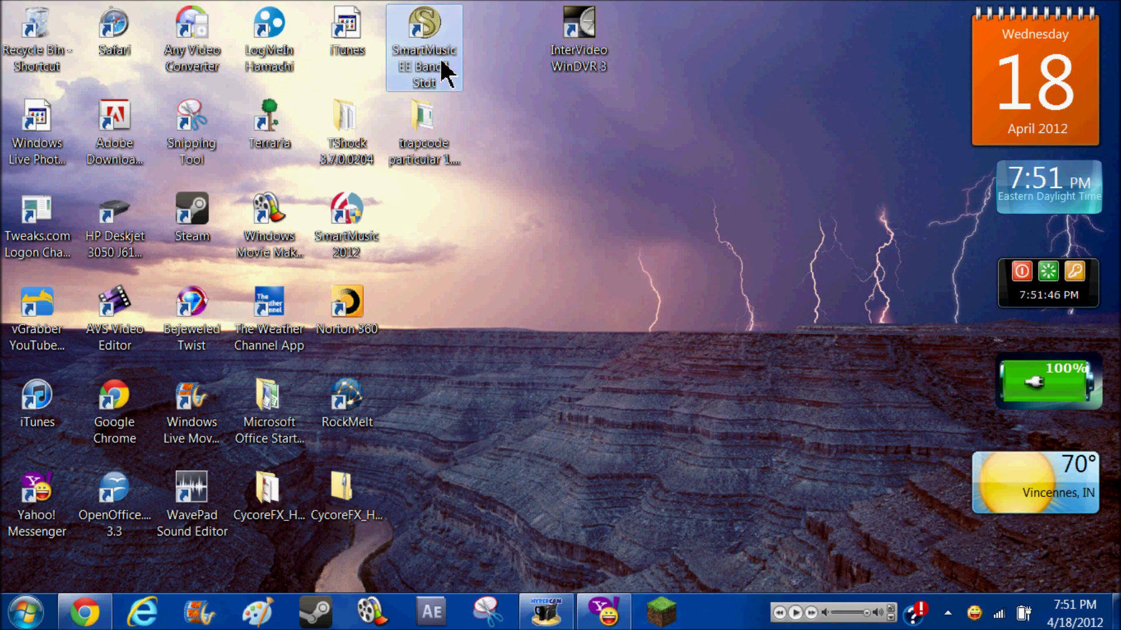
{"action": "left_click", "coordinate": [525, 195]}
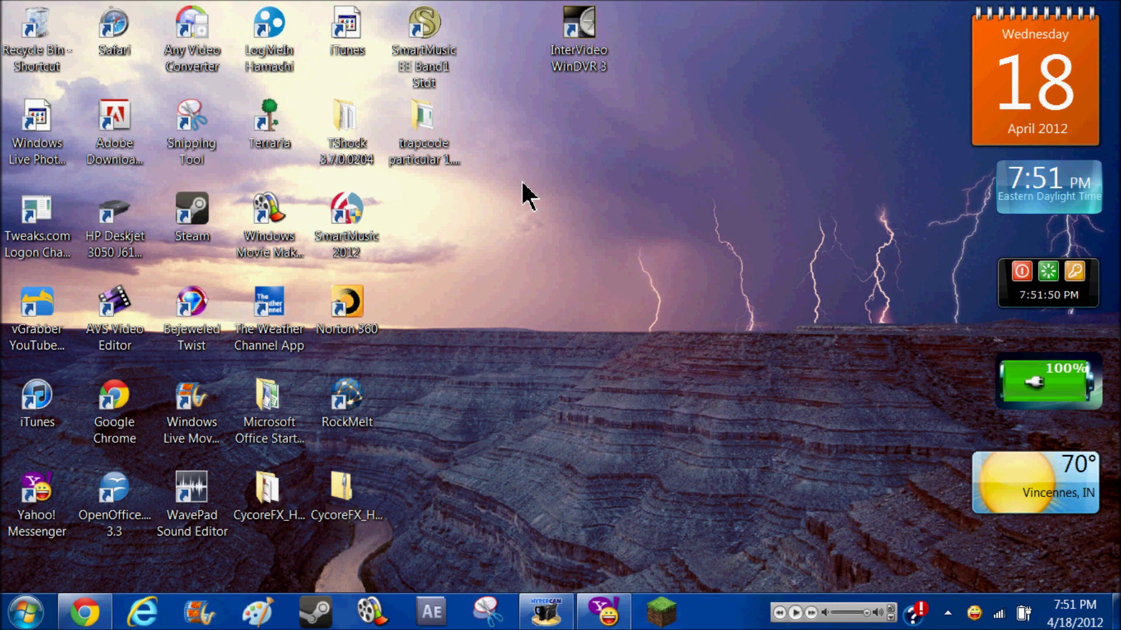
{"action": "double_click", "coordinate": [433, 74]}
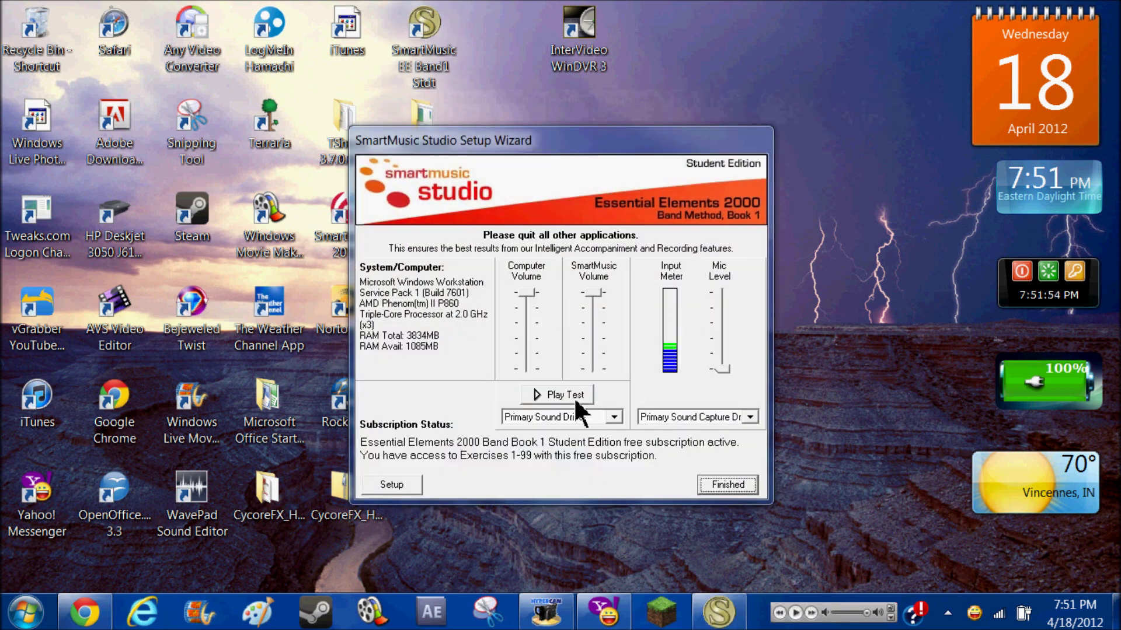
Play the sound test in the SmartMusic Studio Setup Wizard and finish the wizard.
{"action": "left_click", "coordinate": [572, 401]}
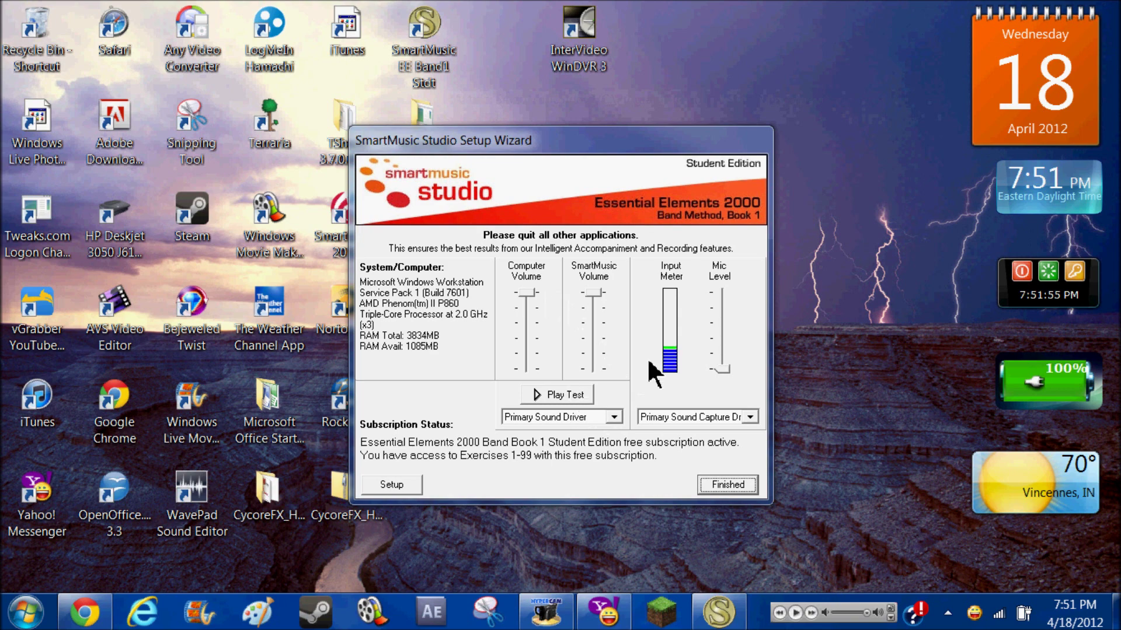
{"action": "left_click", "coordinate": [585, 401]}
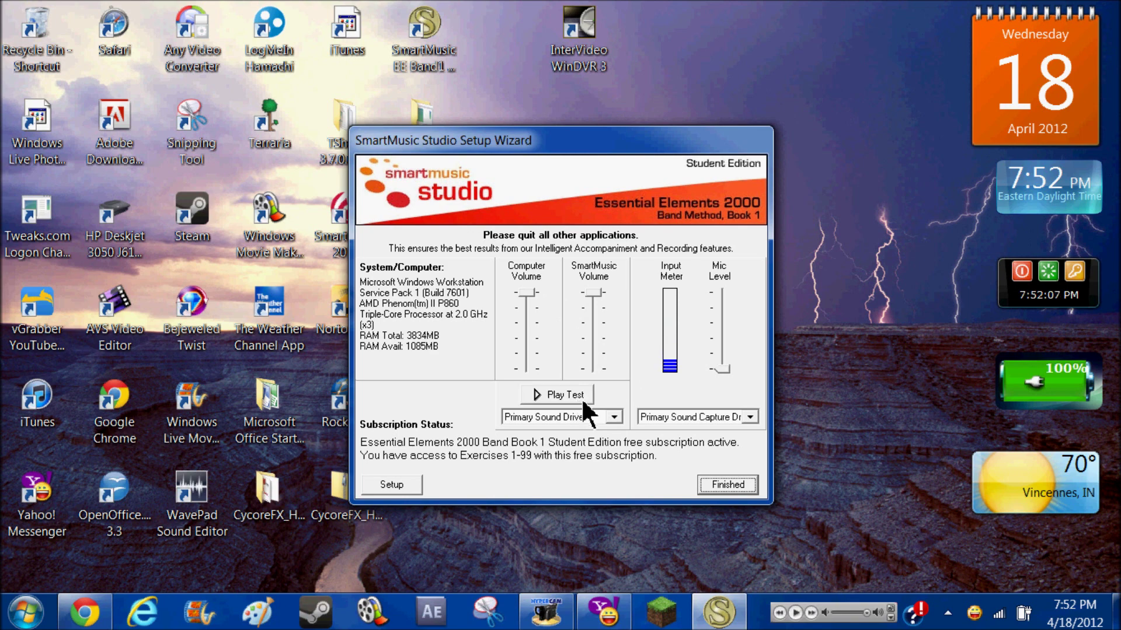
{"action": "left_click", "coordinate": [750, 486]}
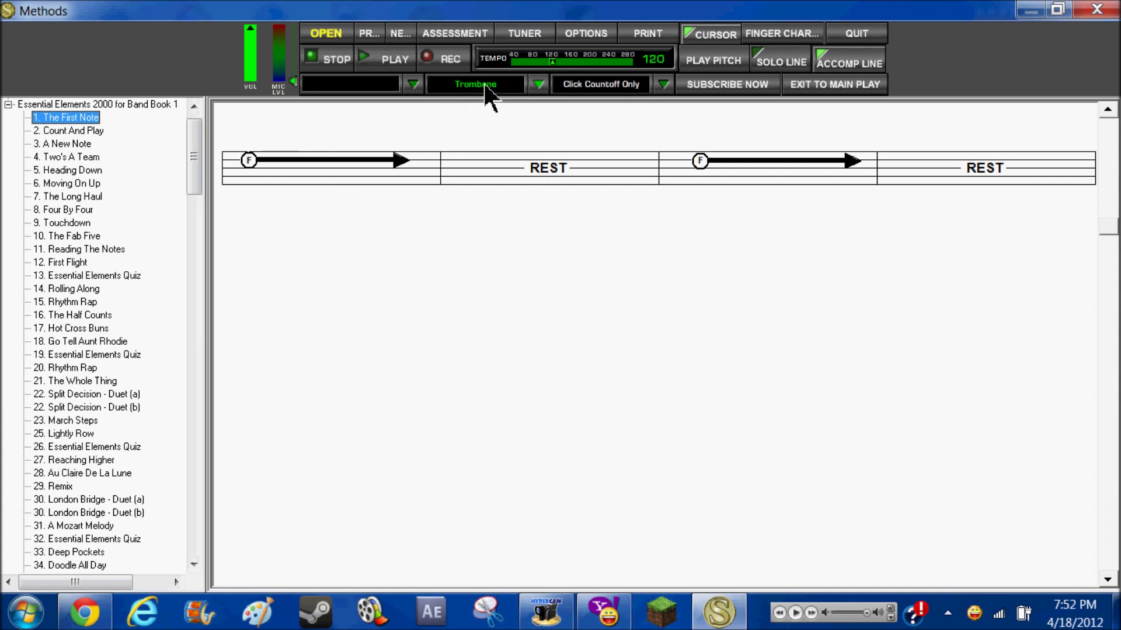
Choose Trombone as the instrument, and view the tuner before closing it.
{"action": "left_click", "coordinate": [538, 85]}
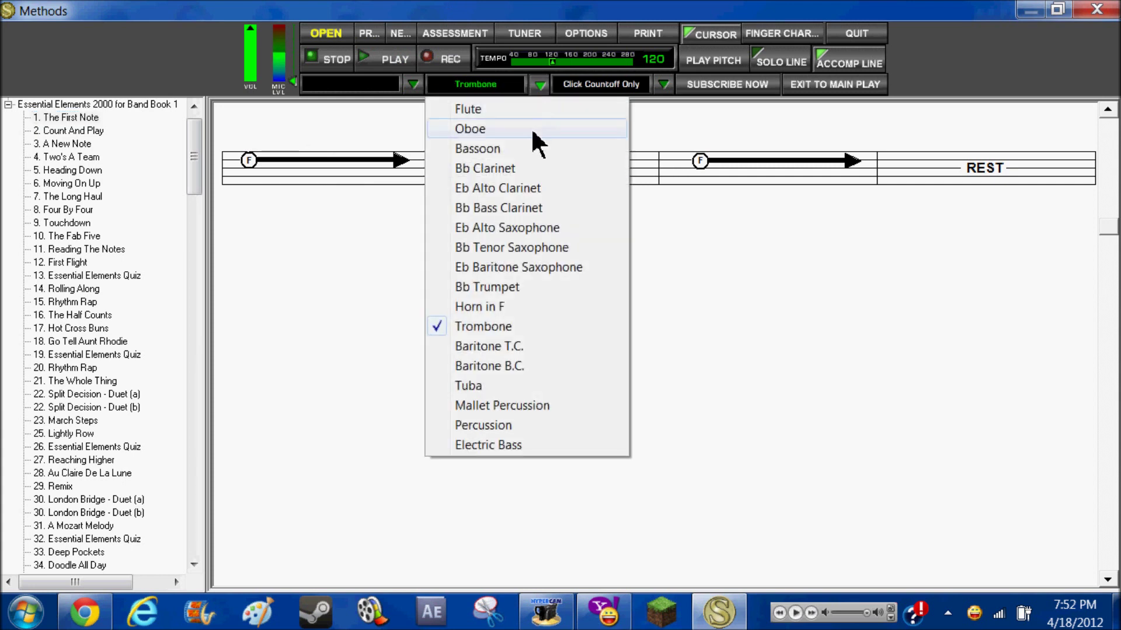
{"action": "left_click", "coordinate": [502, 327]}
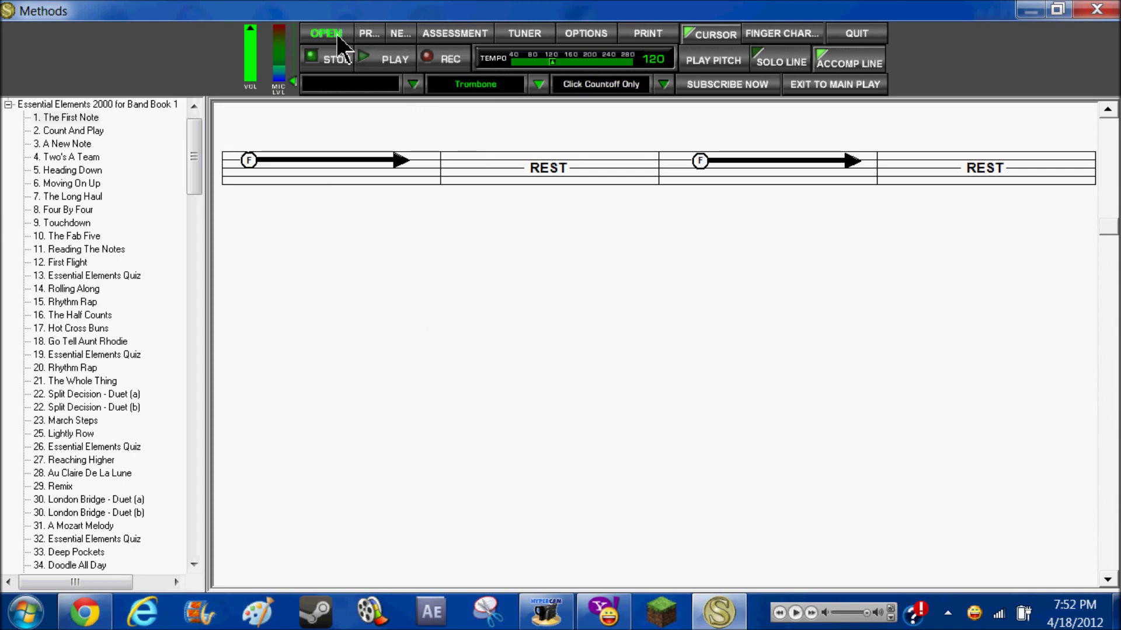
{"action": "left_click", "coordinate": [528, 35]}
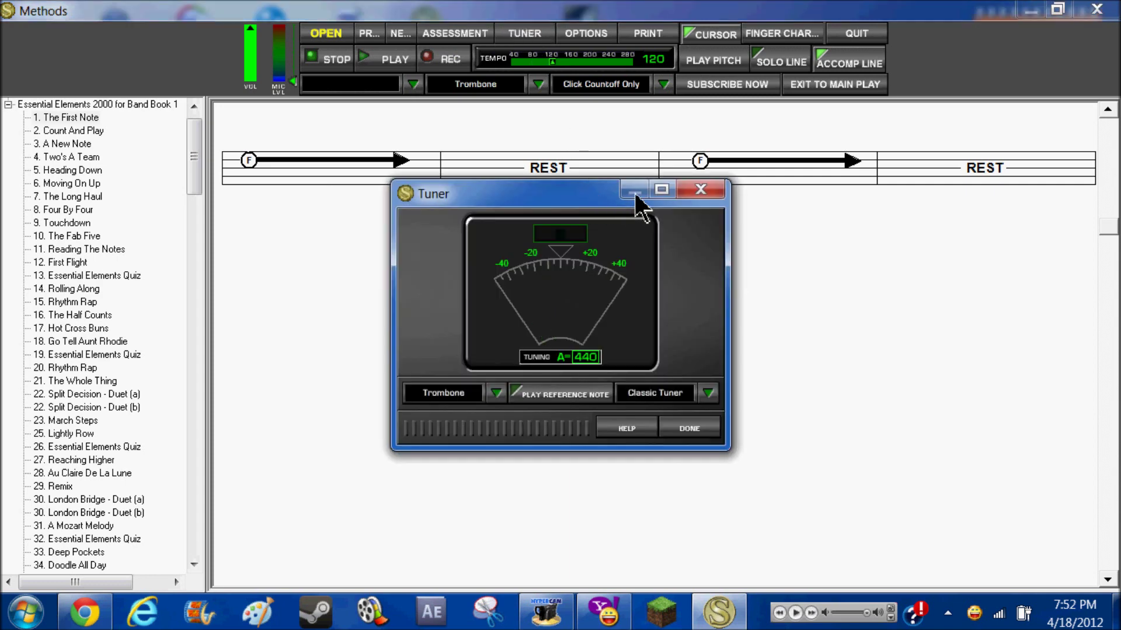
{"action": "left_click", "coordinate": [701, 190]}
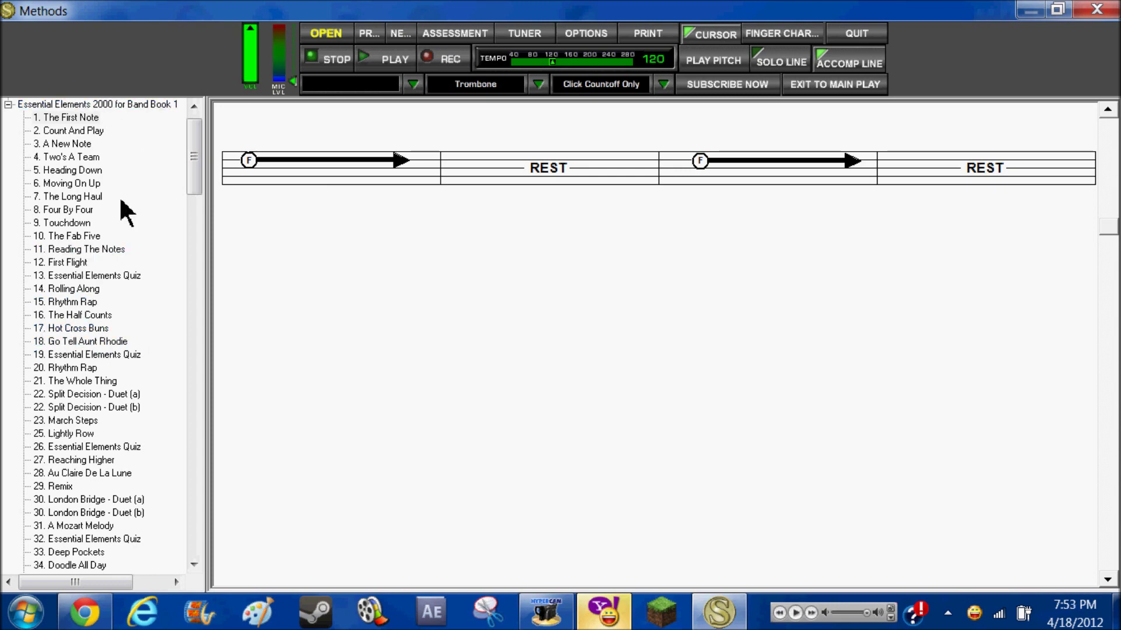
Examine the trombone slide position chart for the first F in The First Note, and close the chart.
{"action": "left_click", "coordinate": [251, 160]}
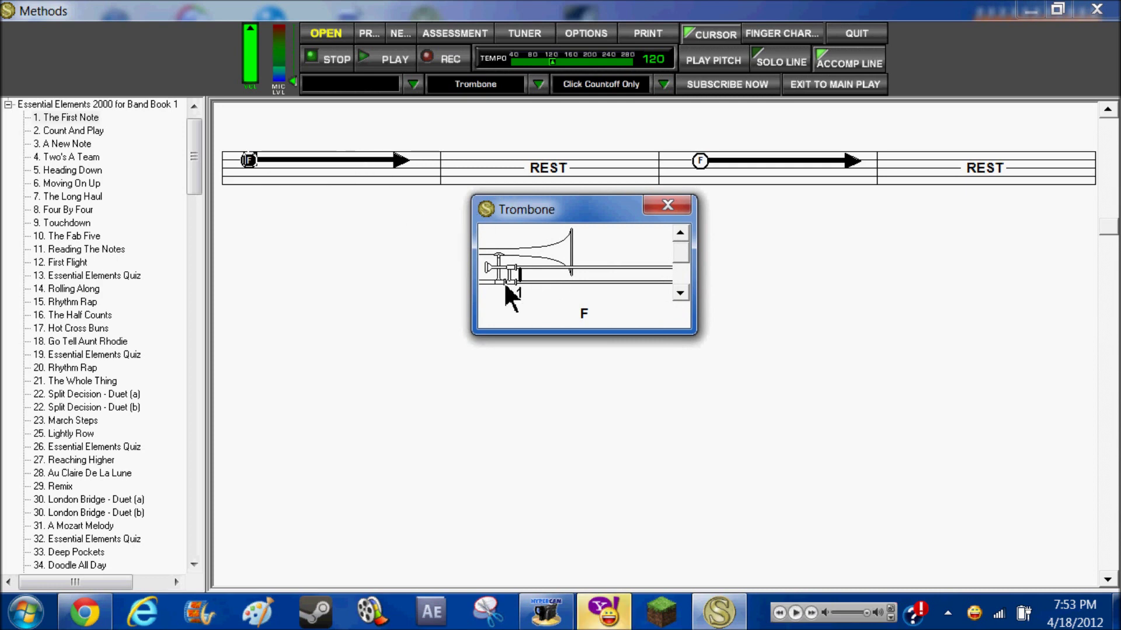
{"action": "left_click", "coordinate": [680, 293]}
{"action": "scroll", "coordinate": [670, 261], "scroll_direction": "up", "scroll_amount": 1}
{"action": "scroll", "coordinate": [667, 254], "scroll_direction": "down", "scroll_amount": 1}
{"action": "scroll", "coordinate": [664, 270], "scroll_direction": "up", "scroll_amount": 1}
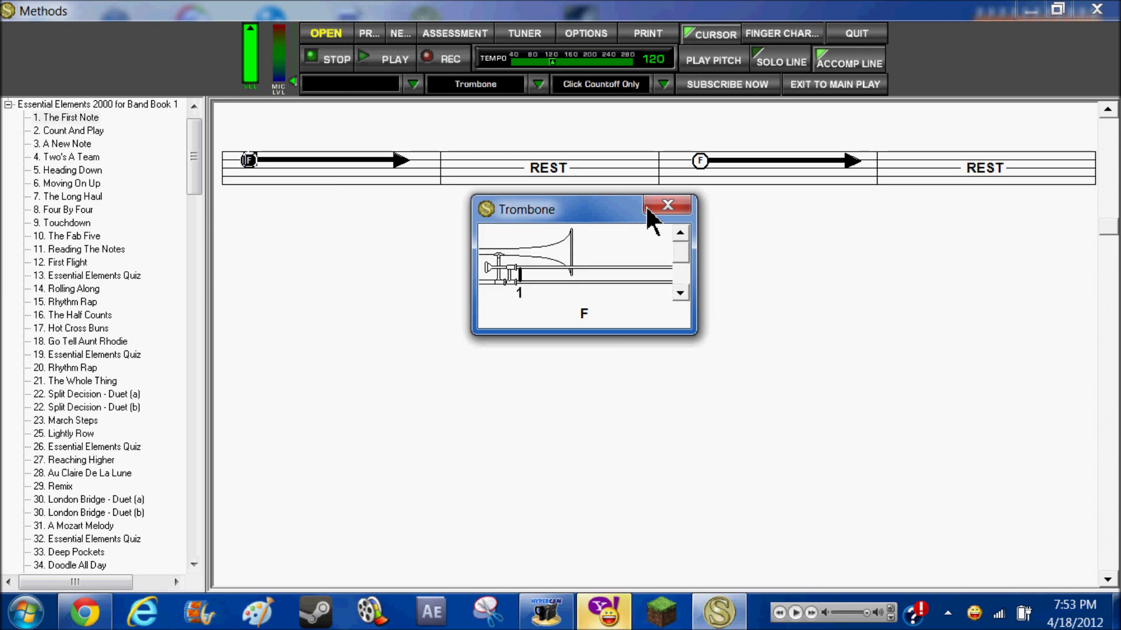
{"action": "scroll", "coordinate": [664, 274], "scroll_direction": "down", "scroll_amount": 1}
{"action": "scroll", "coordinate": [681, 256], "scroll_direction": "up", "scroll_amount": 1}
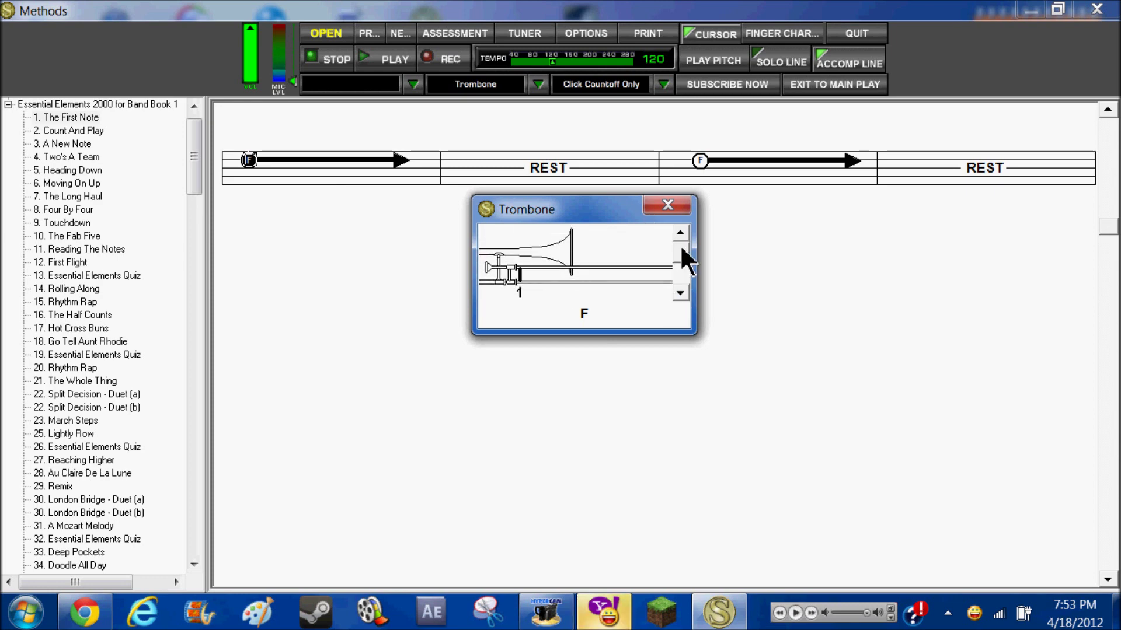
{"action": "left_click", "coordinate": [680, 293]}
{"action": "scroll", "coordinate": [681, 257], "scroll_direction": "up", "scroll_amount": 1}
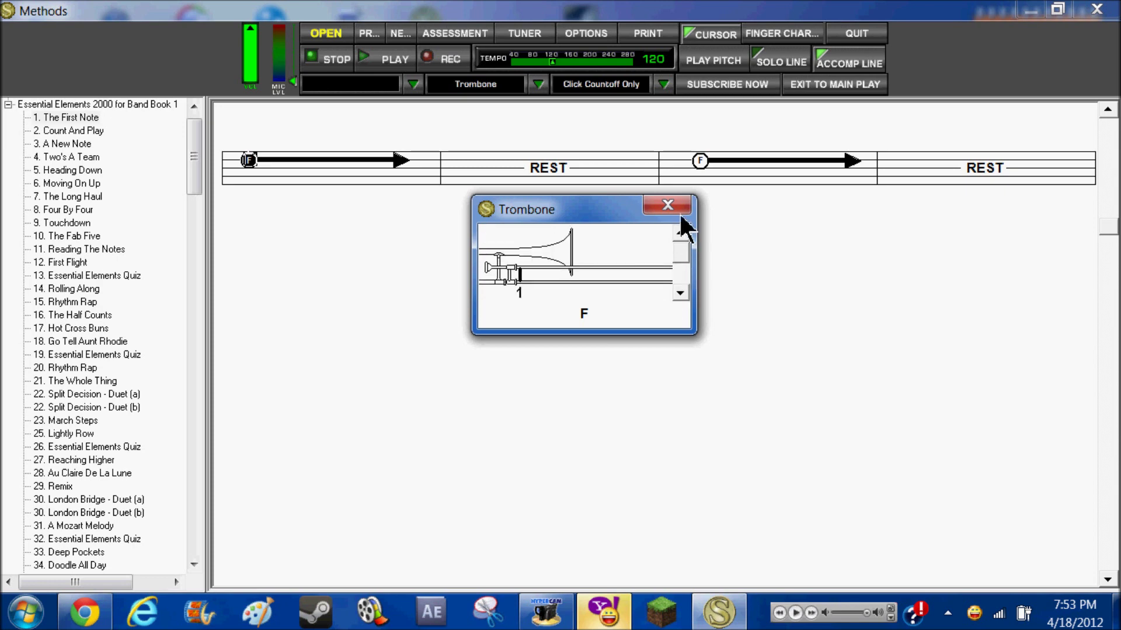
{"action": "left_click", "coordinate": [665, 206]}
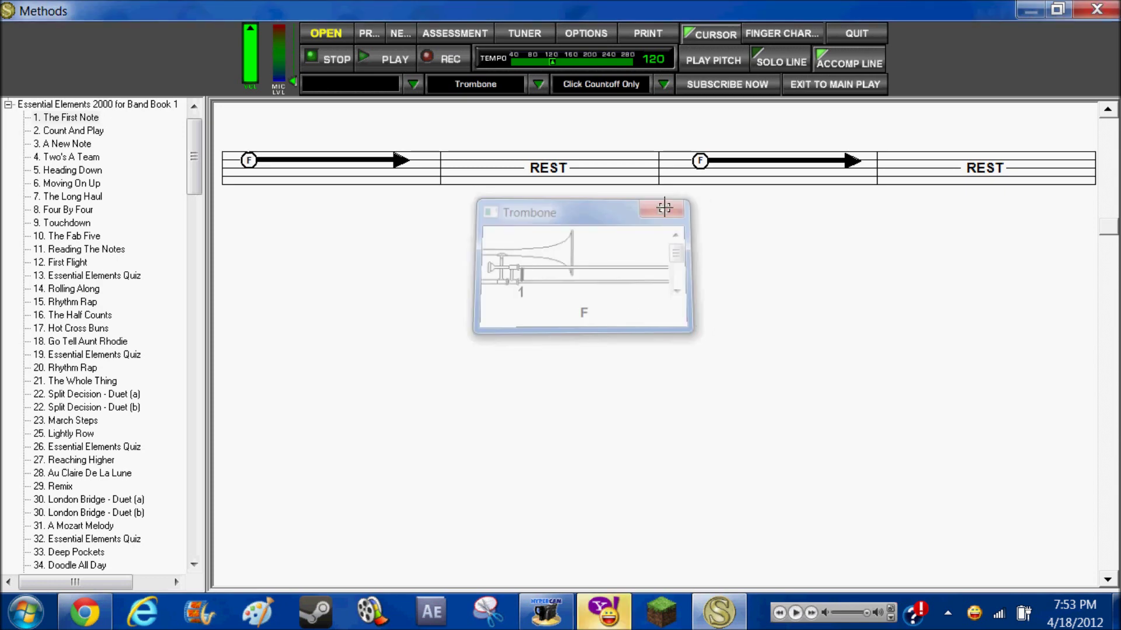
Play exercise 1, The First Note, with its accompaniment and stop playback.
{"action": "left_click", "coordinate": [379, 63]}
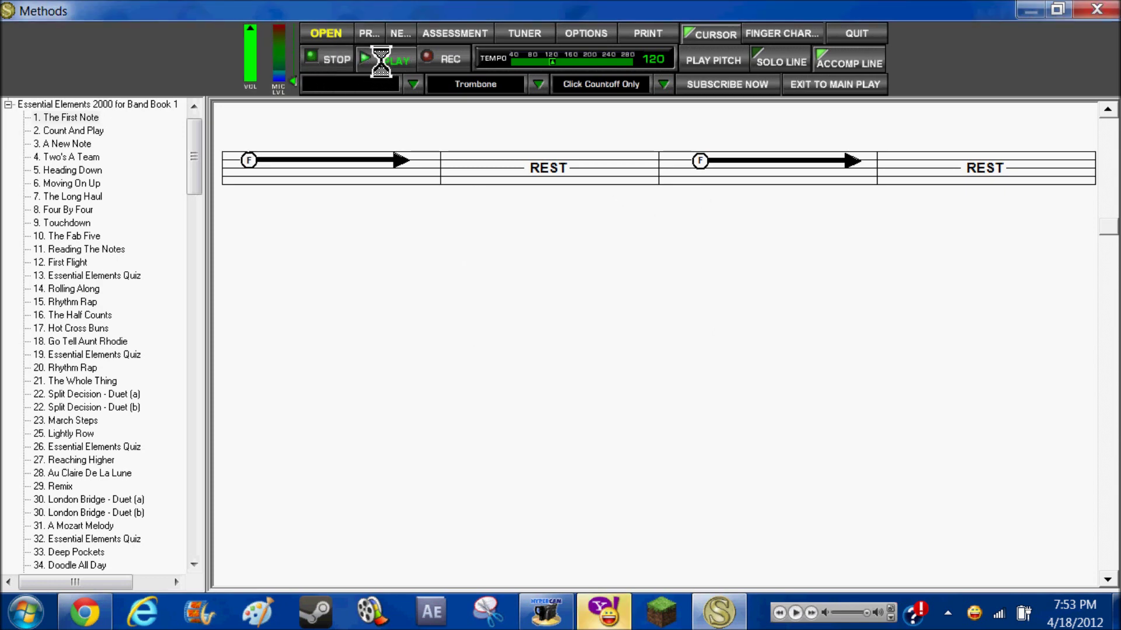
{"action": "left_click", "coordinate": [376, 63]}
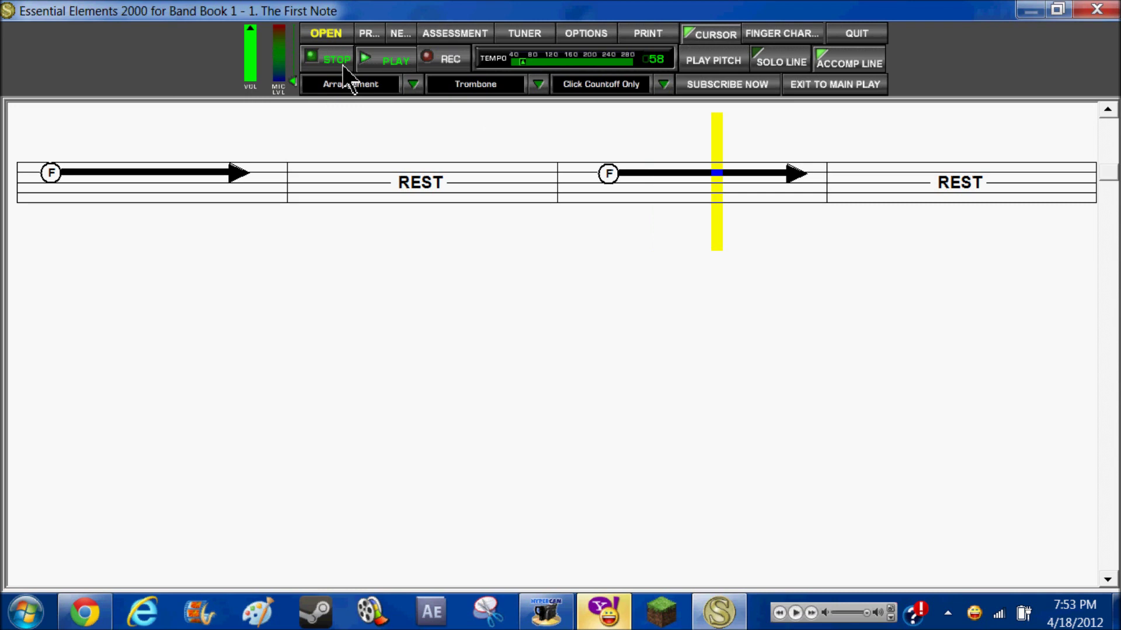
{"action": "left_click", "coordinate": [343, 66]}
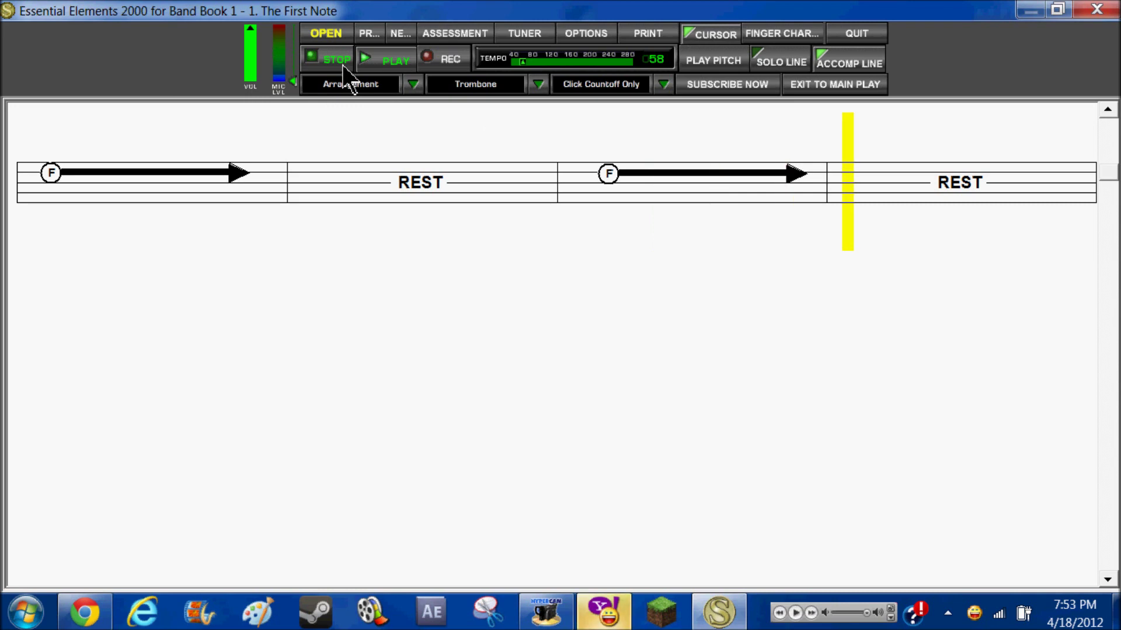
Return to the exercise list, preview 2. Count And Play, and look through the other exercises in the book.
{"action": "left_click", "coordinate": [328, 34]}
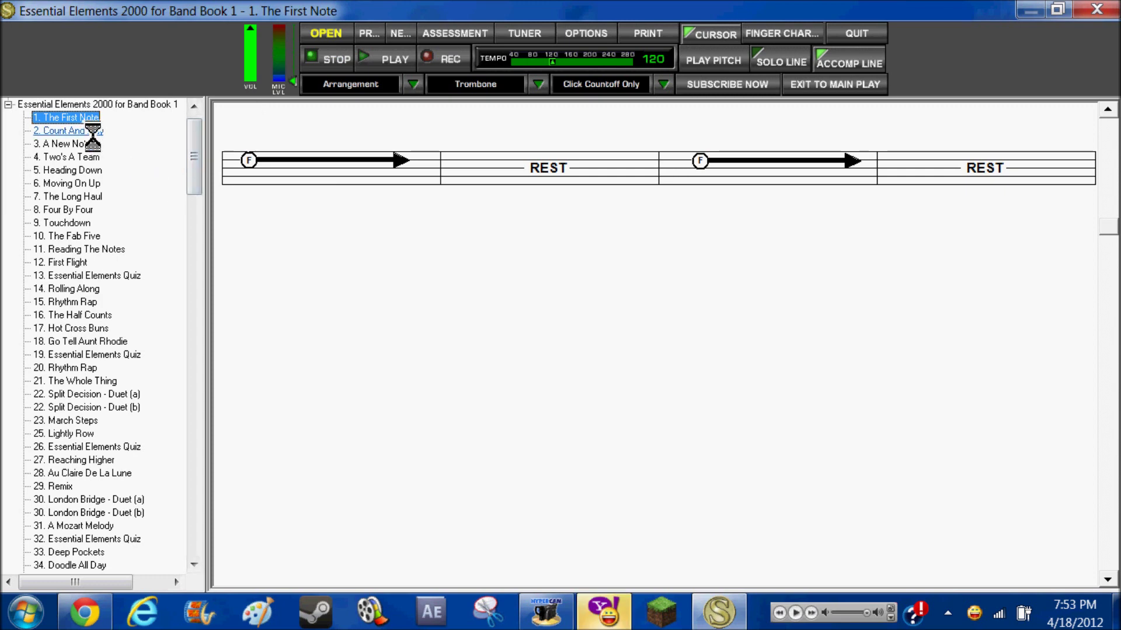
{"action": "left_click", "coordinate": [90, 131]}
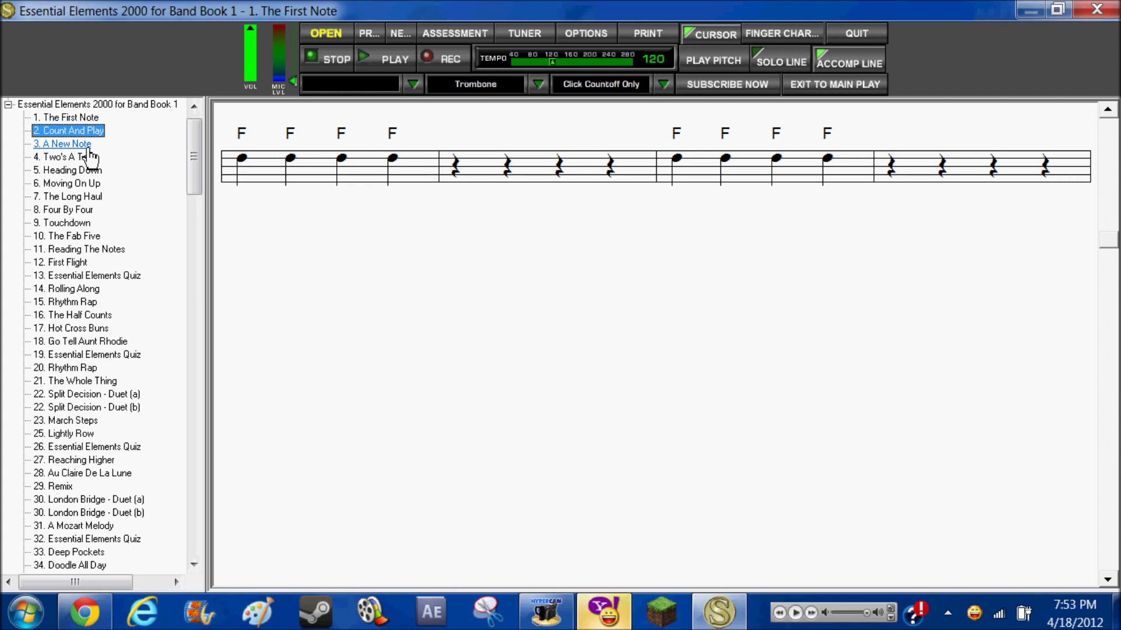
{"action": "scroll", "coordinate": [145, 471], "scroll_direction": "down", "scroll_amount": 14}
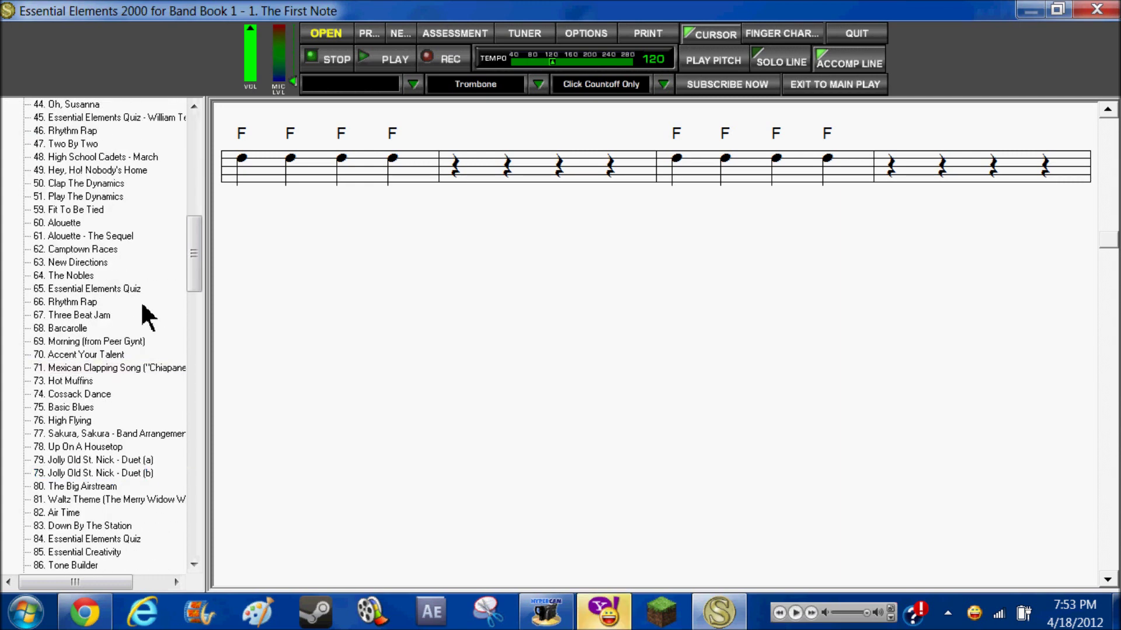
{"action": "left_click_drag", "start_coordinate": [195, 252], "coordinate": [142, 109]}
Preview the exercises one after another from 3. A New Note to 12. First Flight, leaving First Flight selected.
{"action": "left_click", "coordinate": [87, 157]}
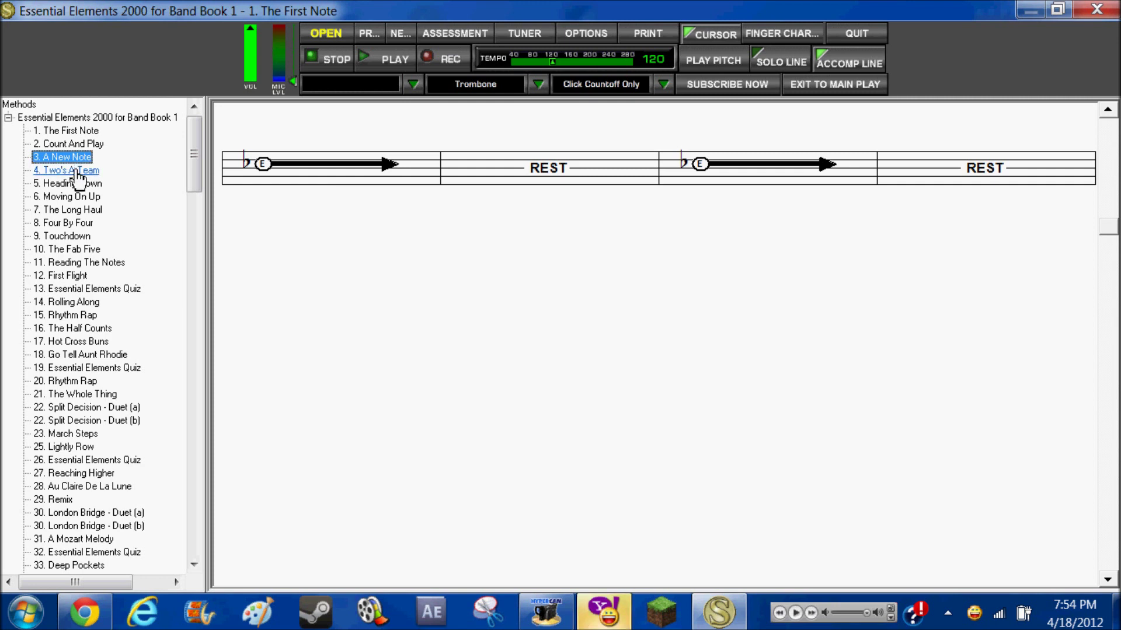
{"action": "left_click", "coordinate": [78, 171]}
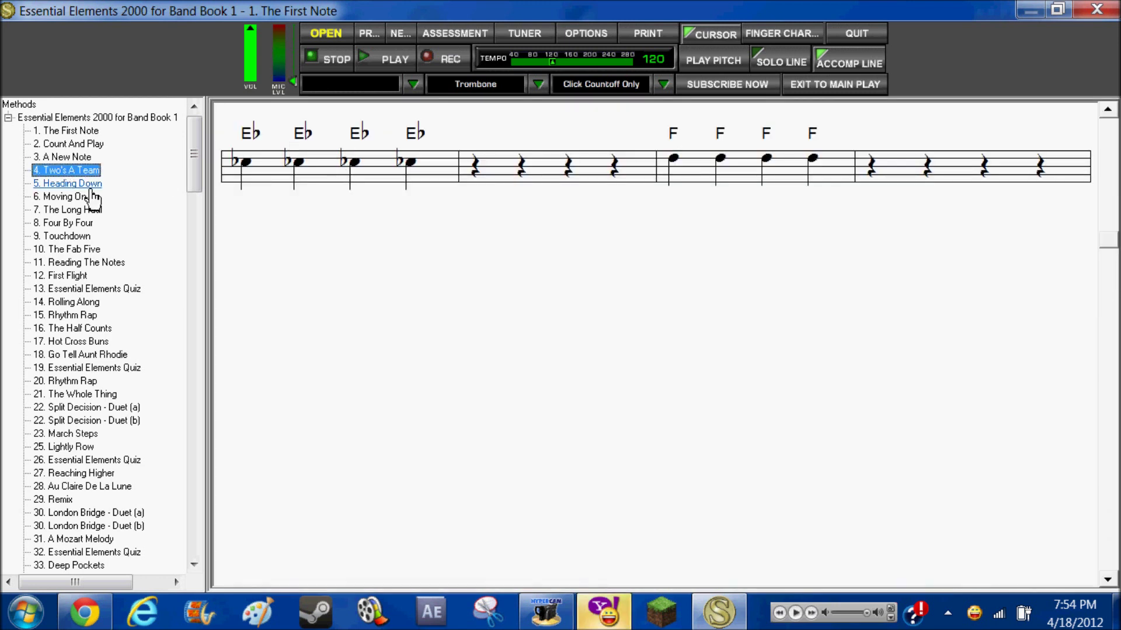
{"action": "left_click", "coordinate": [76, 185]}
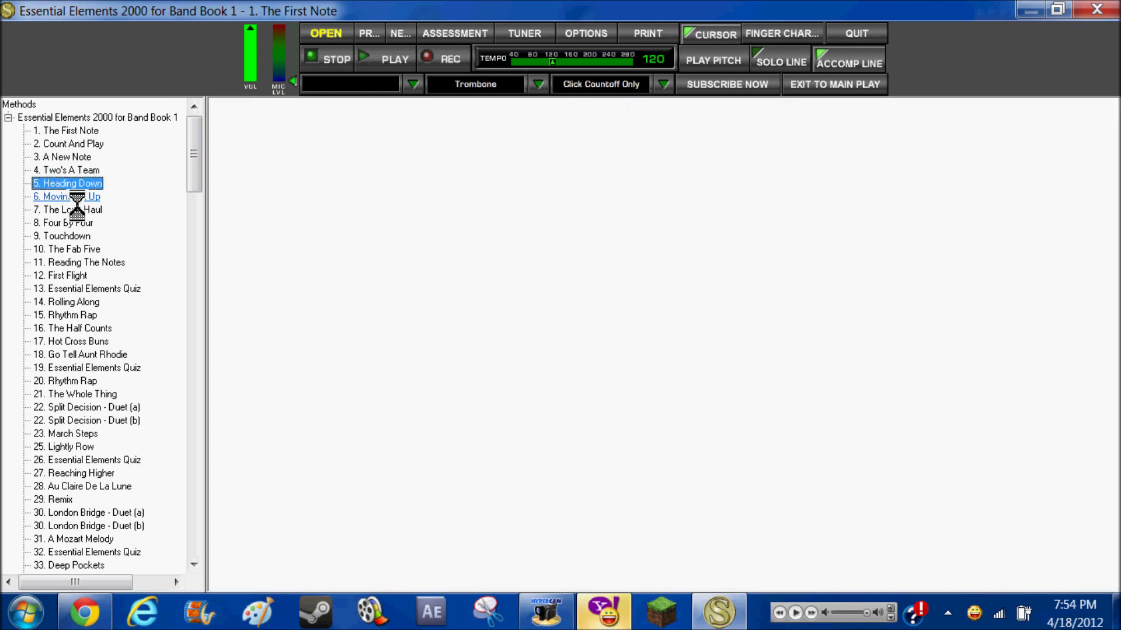
{"action": "left_click", "coordinate": [75, 198]}
{"action": "left_click", "coordinate": [76, 211]}
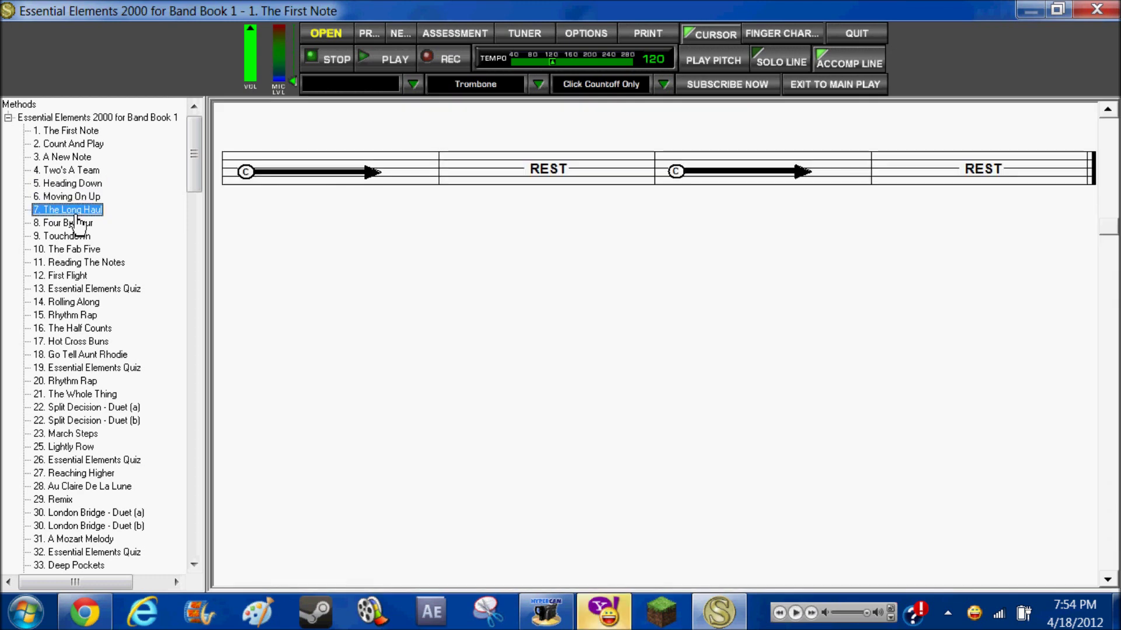
{"action": "left_click", "coordinate": [77, 223]}
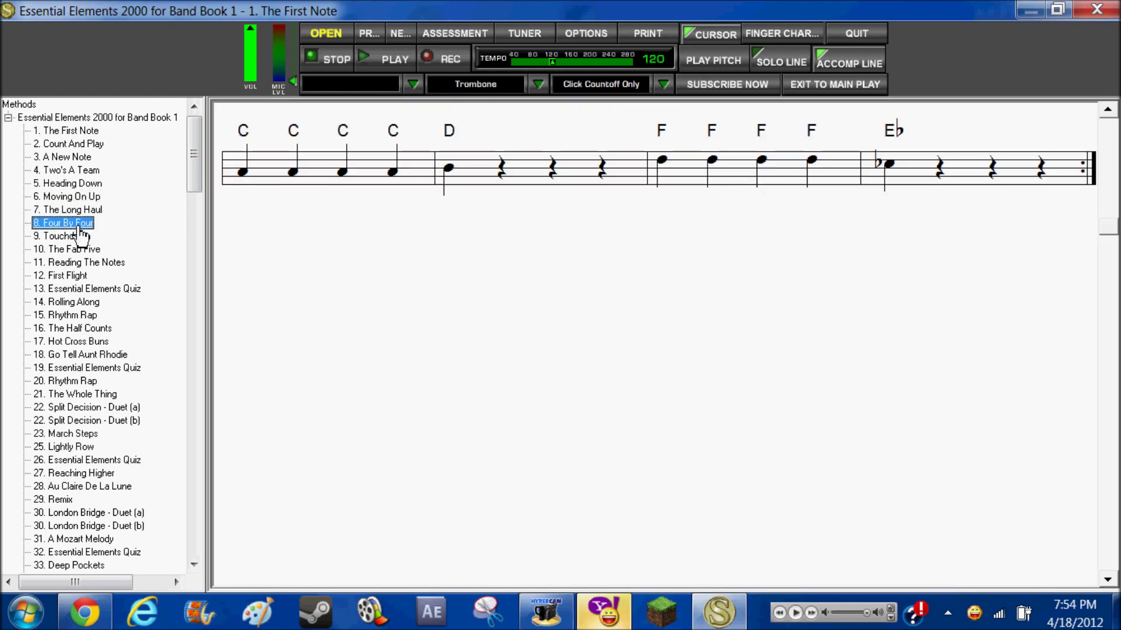
{"action": "left_click", "coordinate": [81, 237]}
{"action": "left_click", "coordinate": [81, 250]}
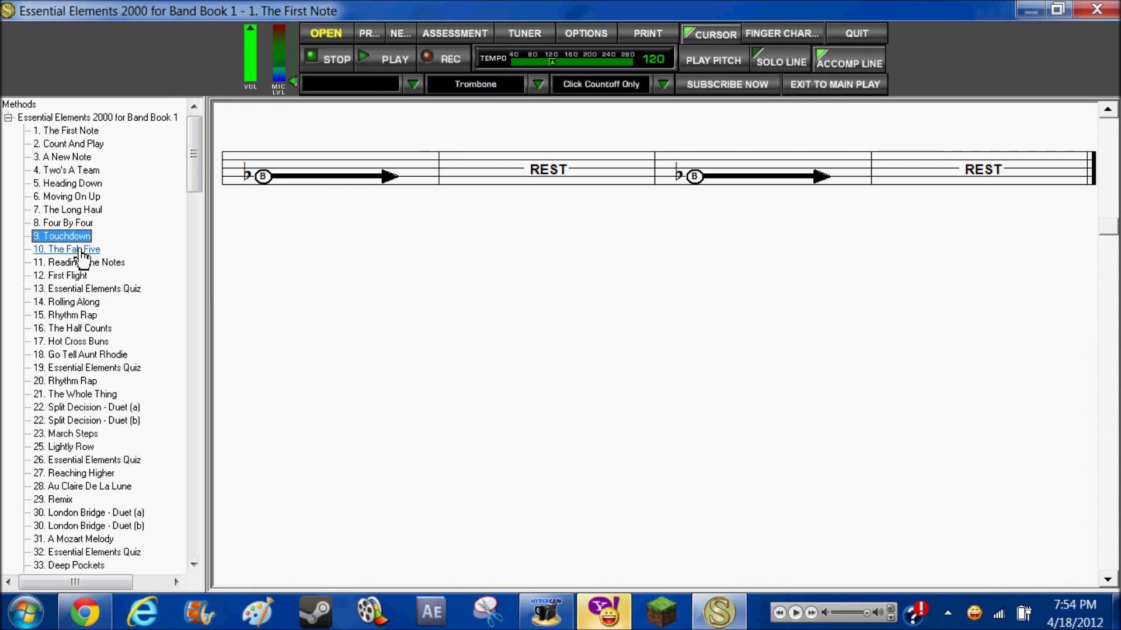
{"action": "left_click", "coordinate": [81, 264]}
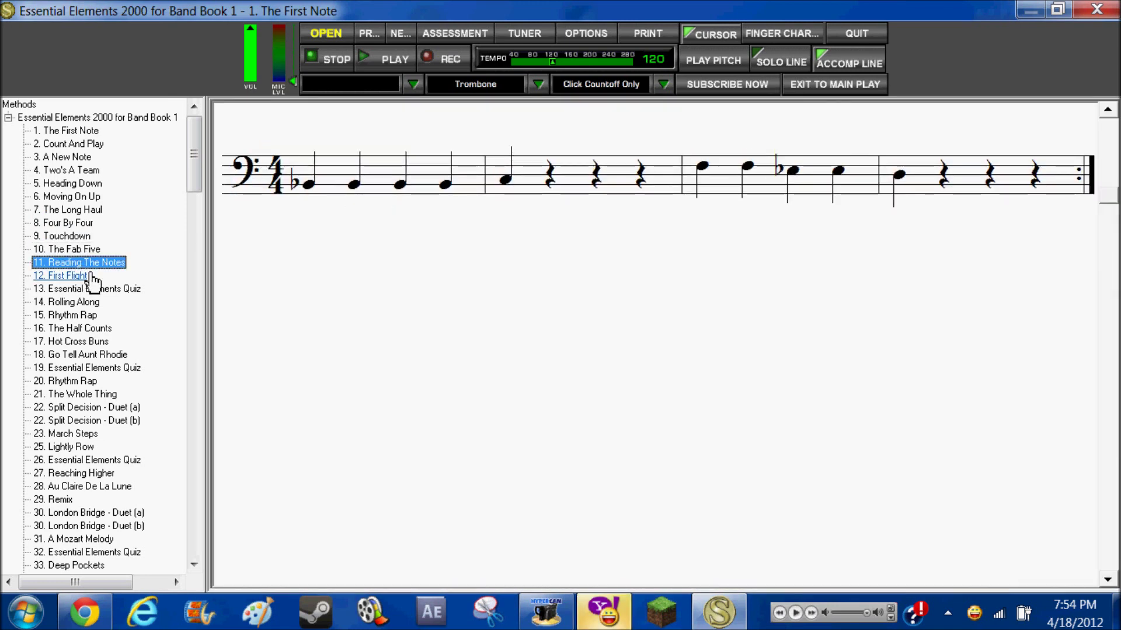
{"action": "left_click", "coordinate": [89, 277]}
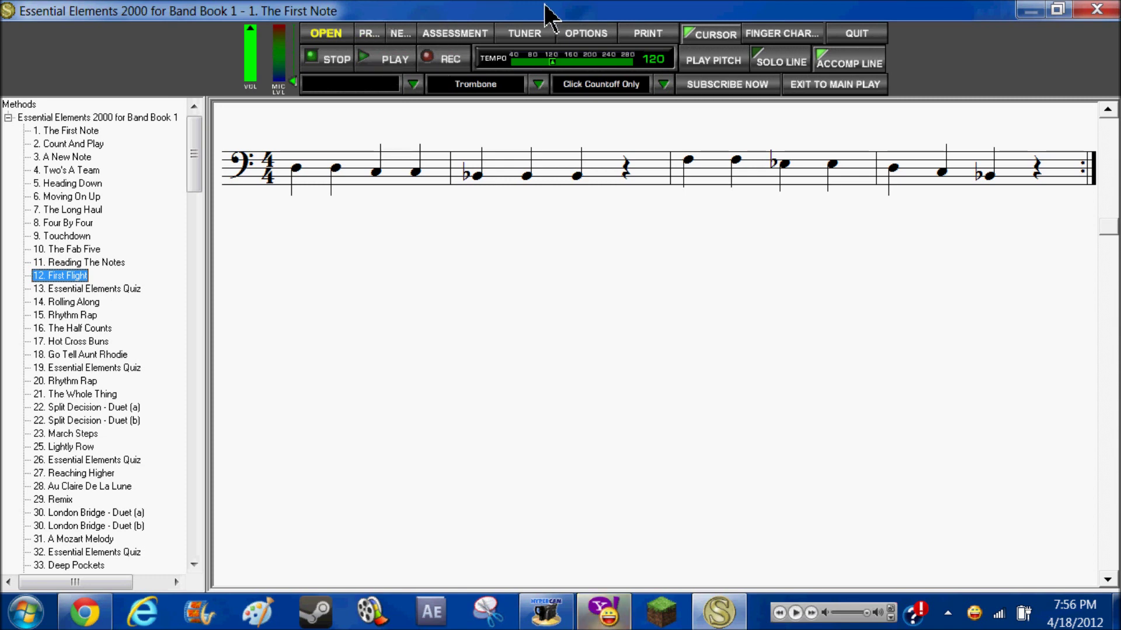
Examine the trombone slide position charts for the first four notes of 12. First Flight, closing each chart.
{"action": "left_click", "coordinate": [296, 167]}
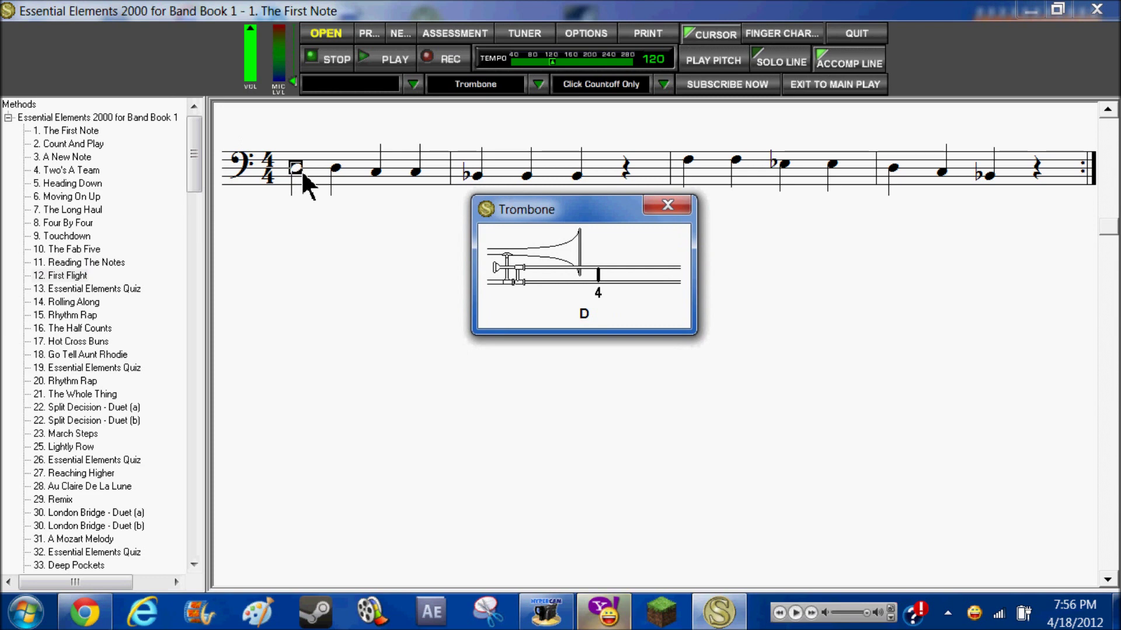
{"action": "left_click", "coordinate": [663, 209]}
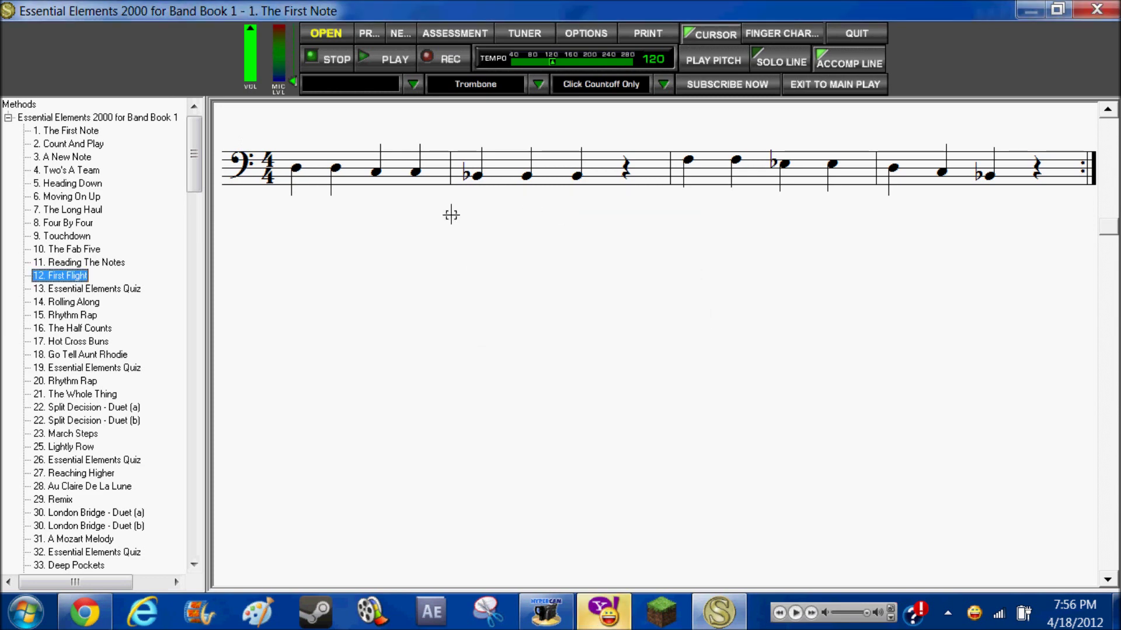
{"action": "left_click", "coordinate": [338, 169]}
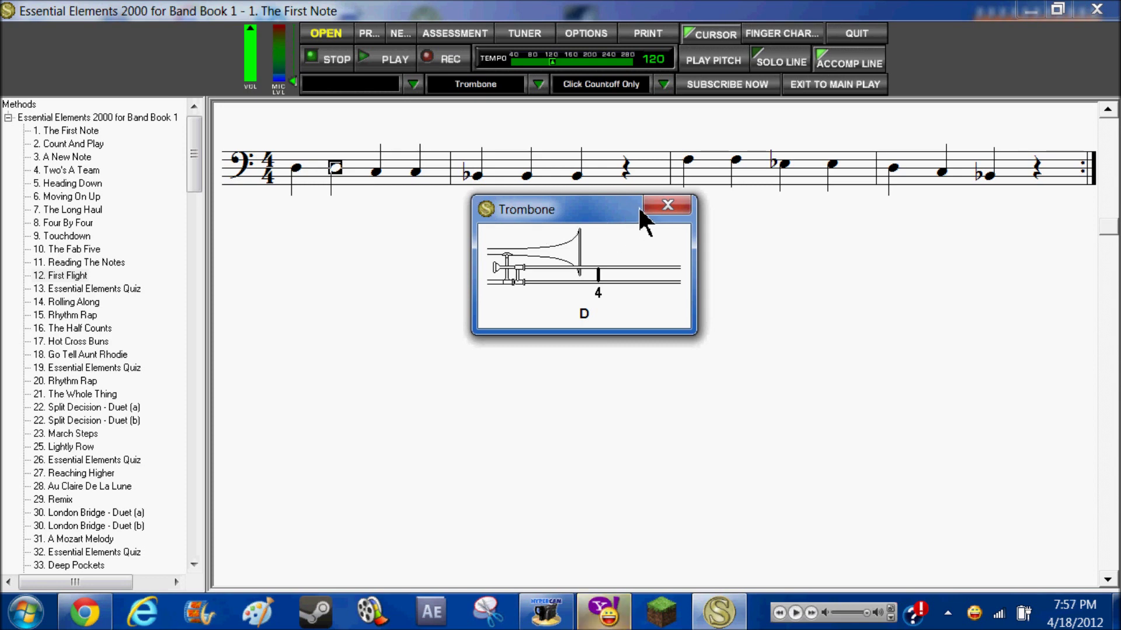
{"action": "left_click", "coordinate": [665, 206]}
{"action": "left_click", "coordinate": [376, 173]}
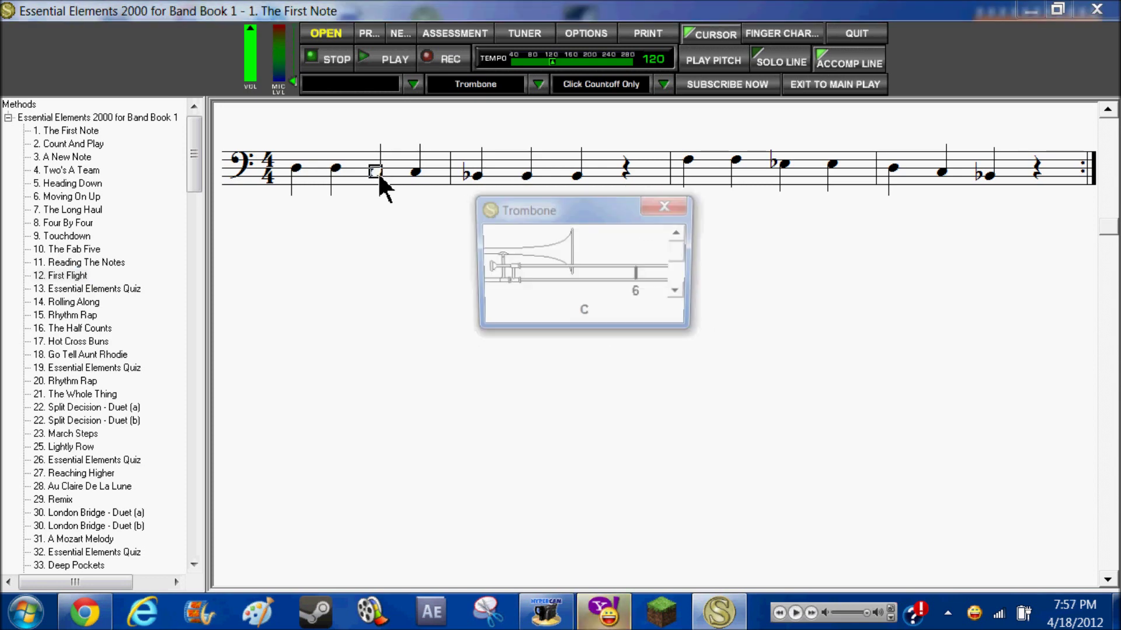
{"action": "left_click", "coordinate": [664, 205]}
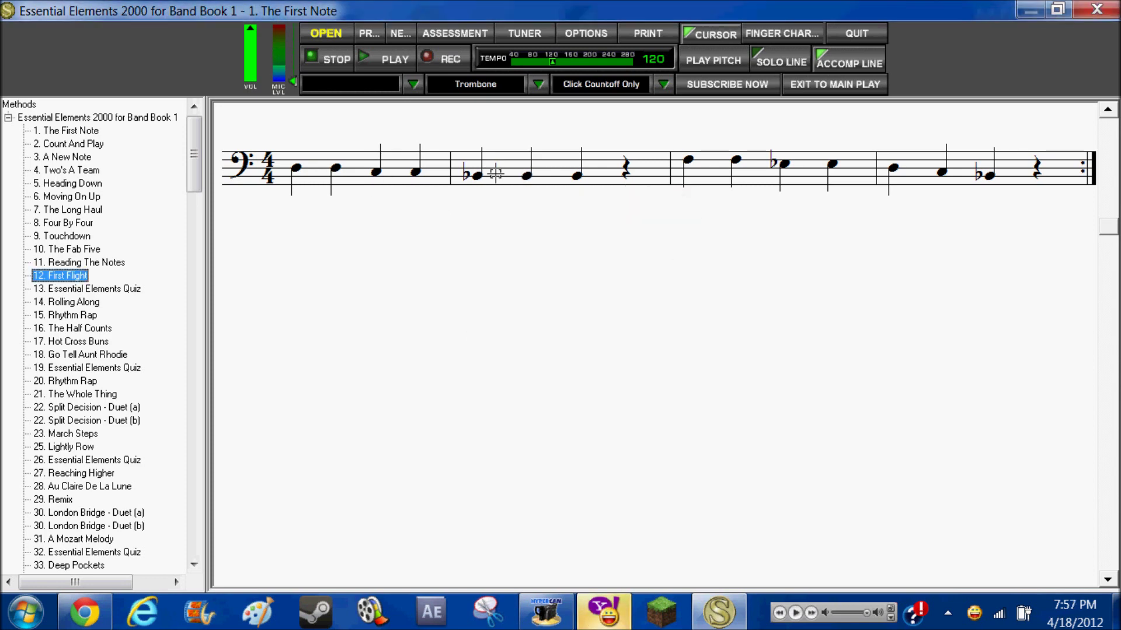
{"action": "left_click", "coordinate": [415, 172]}
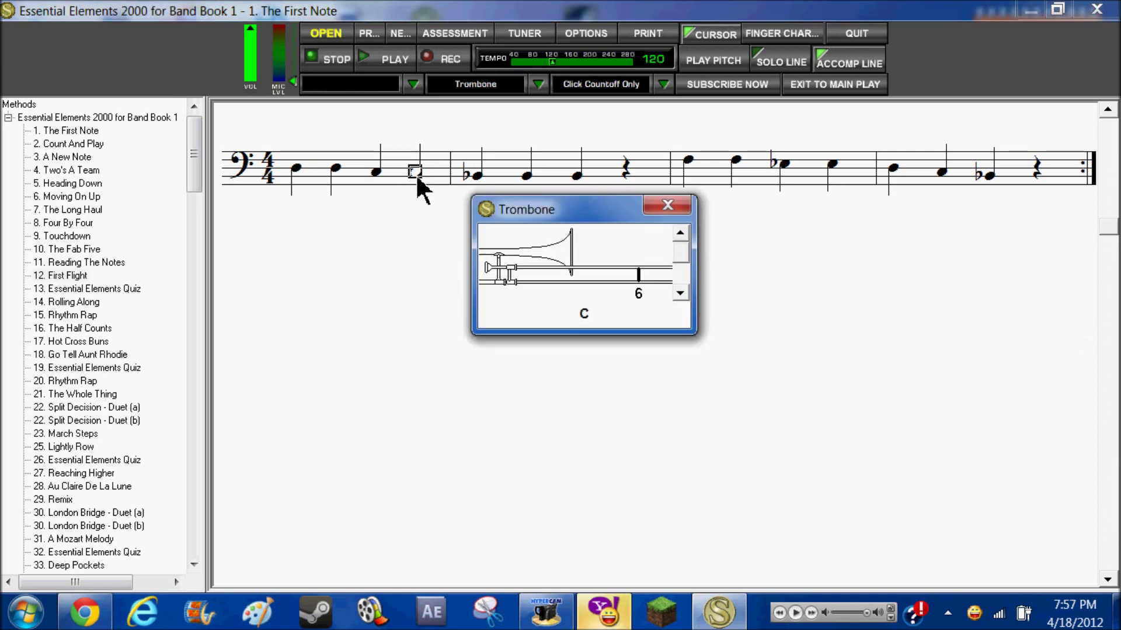
{"action": "left_click", "coordinate": [667, 211]}
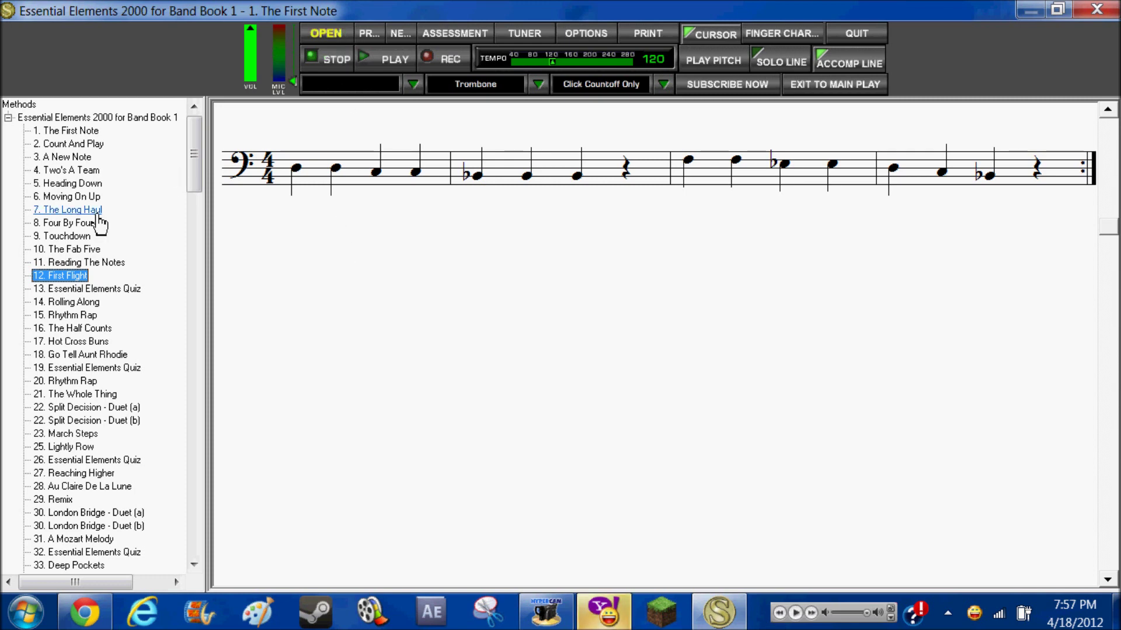
Open 12. First Flight and display its performance assessment, dismissing the Assessment Accuracy notice with the do-not-show-again option.
{"action": "left_click", "coordinate": [57, 290]}
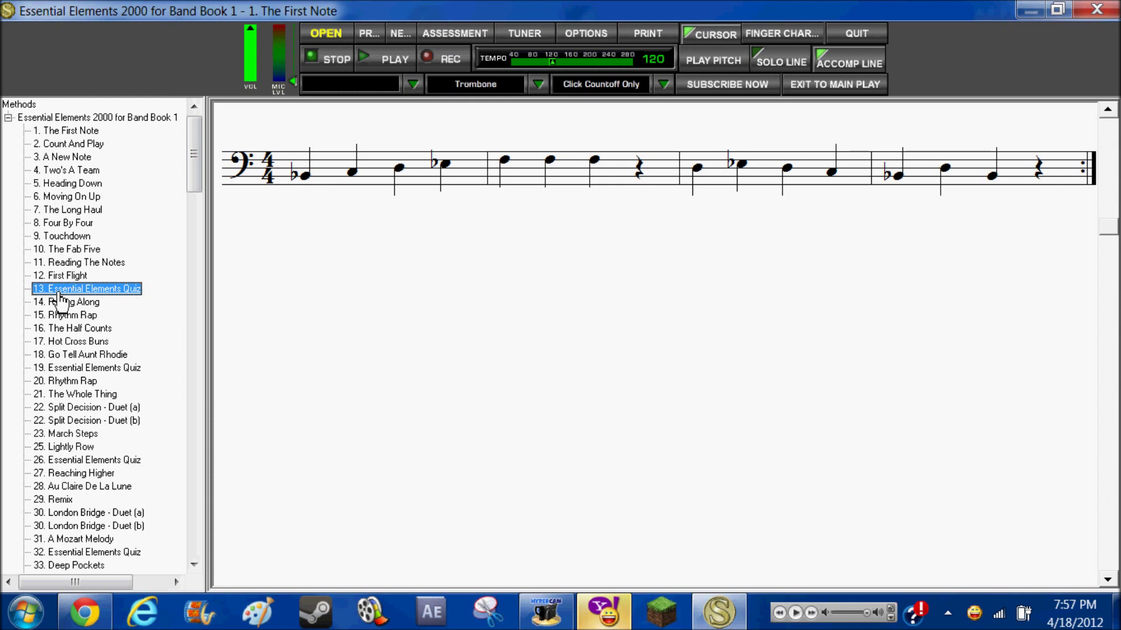
{"action": "left_click", "coordinate": [57, 278]}
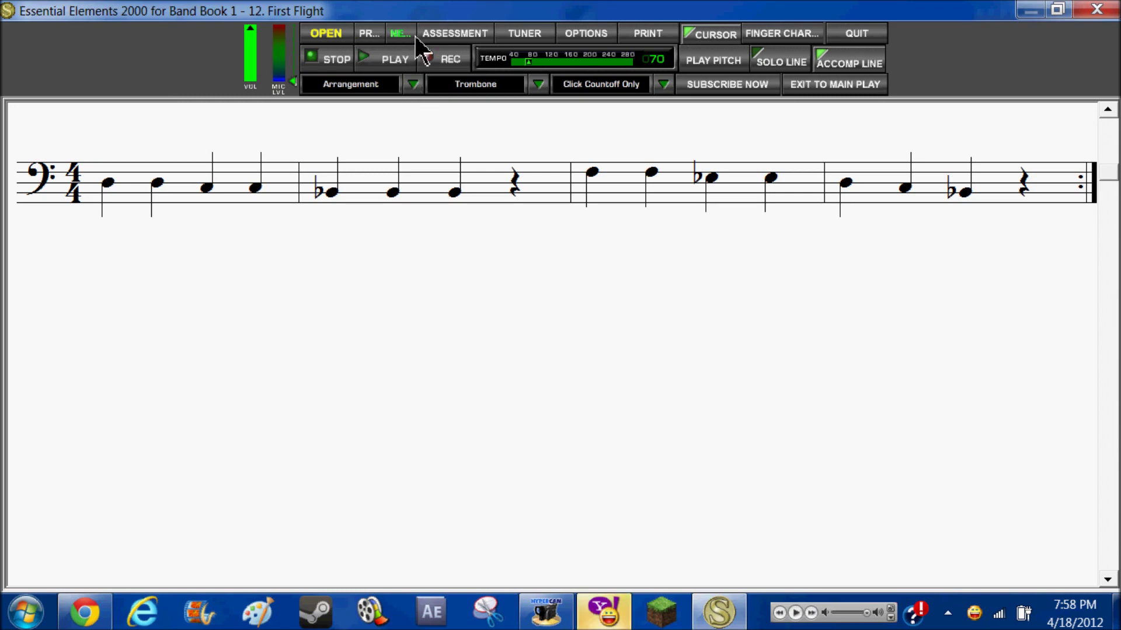
{"action": "left_click", "coordinate": [441, 28]}
{"action": "left_click", "coordinate": [469, 53]}
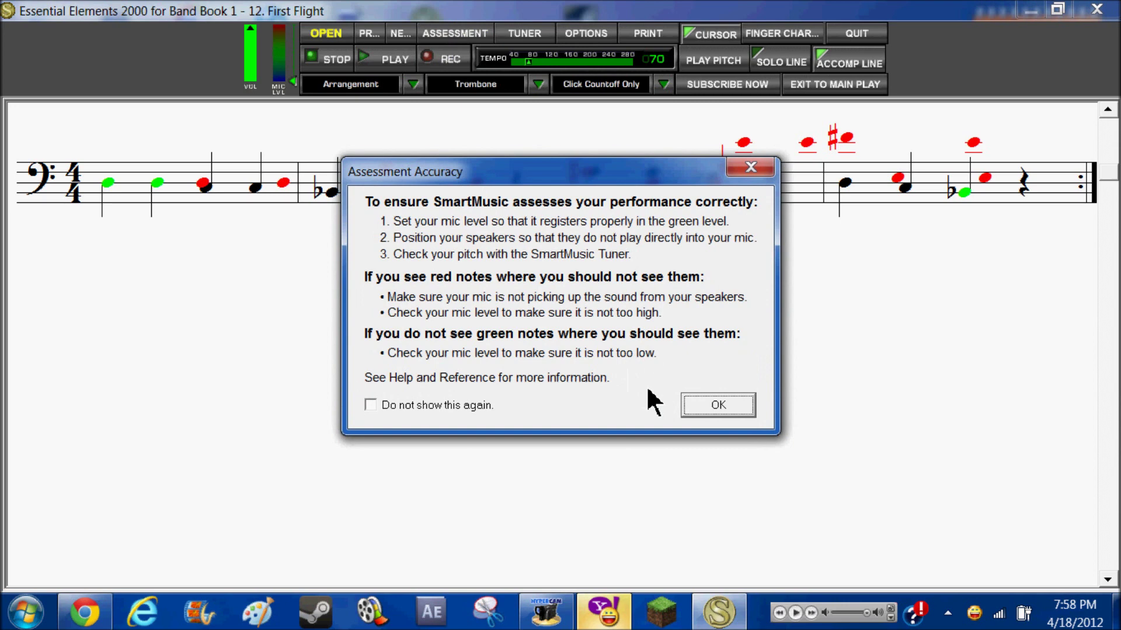
{"action": "left_click", "coordinate": [369, 406]}
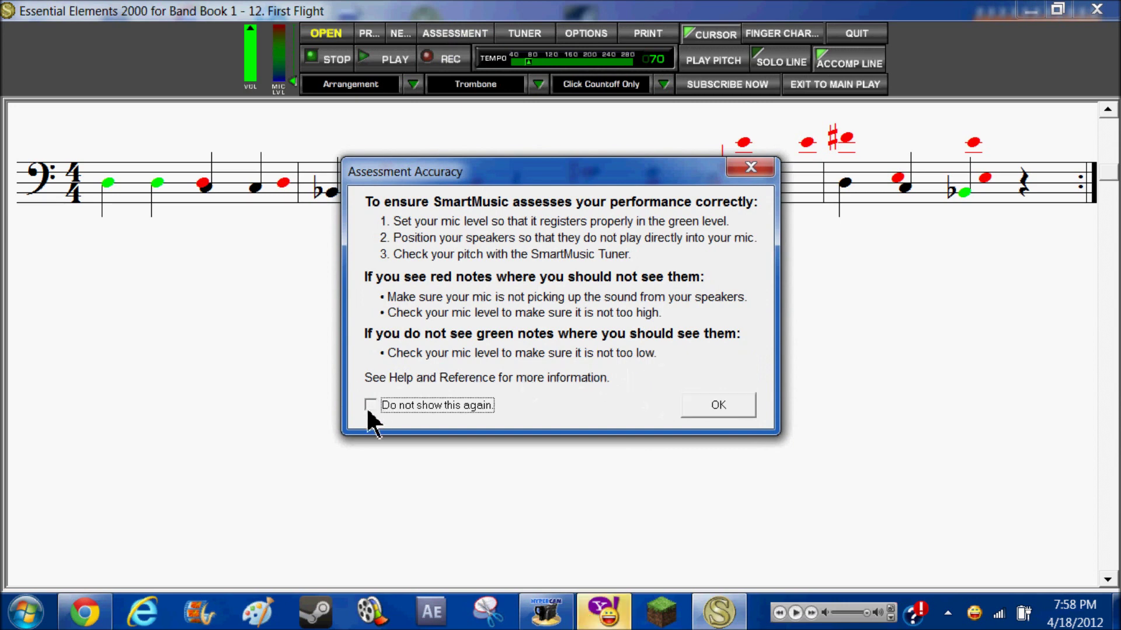
{"action": "left_click", "coordinate": [702, 410]}
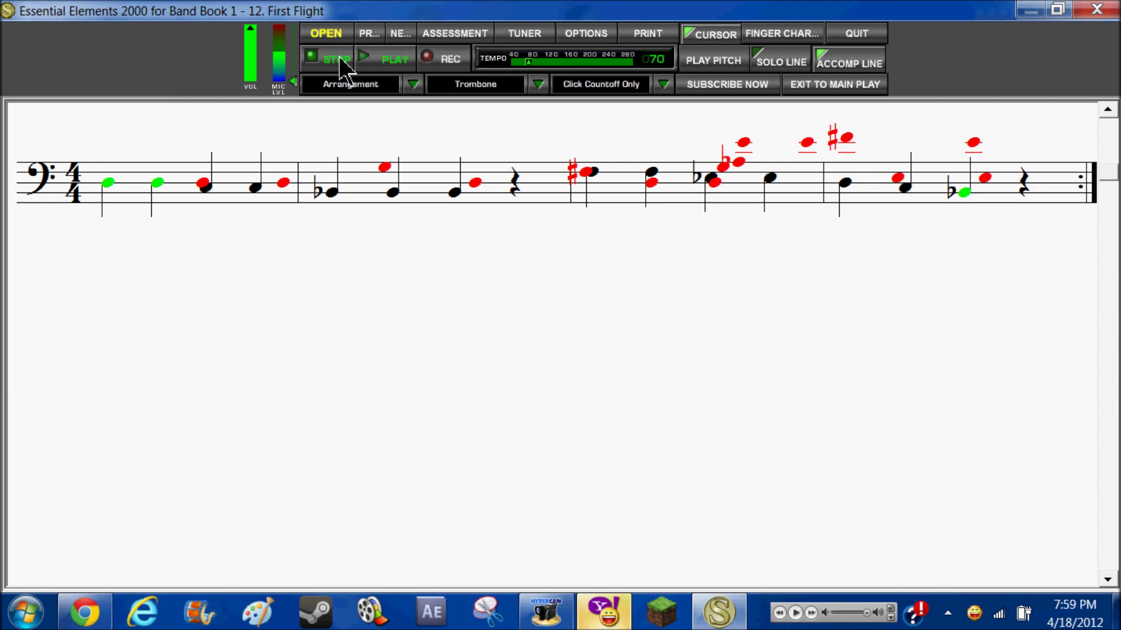
Return to the exercise list and preview exercises throughout the book, from 13. Essential Elements Quiz to Rubank (Concert Bb) - 2.
{"action": "left_click", "coordinate": [324, 34]}
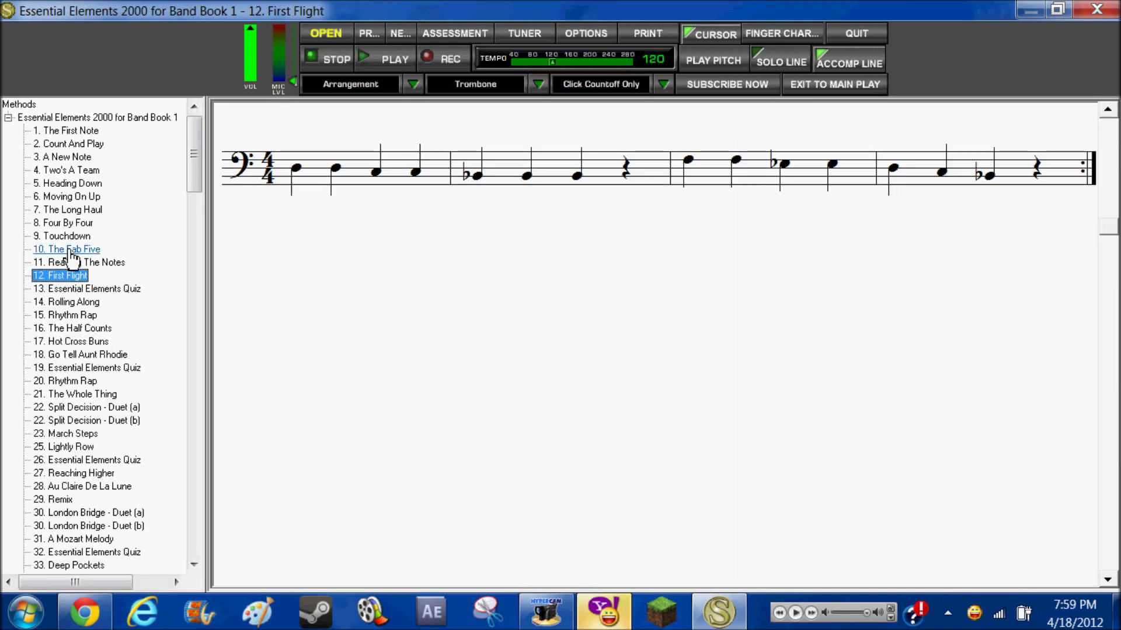
{"action": "left_click", "coordinate": [57, 288]}
{"action": "scroll", "coordinate": [66, 298], "scroll_direction": "down", "scroll_amount": 3}
{"action": "scroll", "coordinate": [65, 298], "scroll_direction": "down", "scroll_amount": 7}
{"action": "left_click", "coordinate": [63, 318]}
{"action": "scroll", "coordinate": [70, 339], "scroll_direction": "down", "scroll_amount": 2}
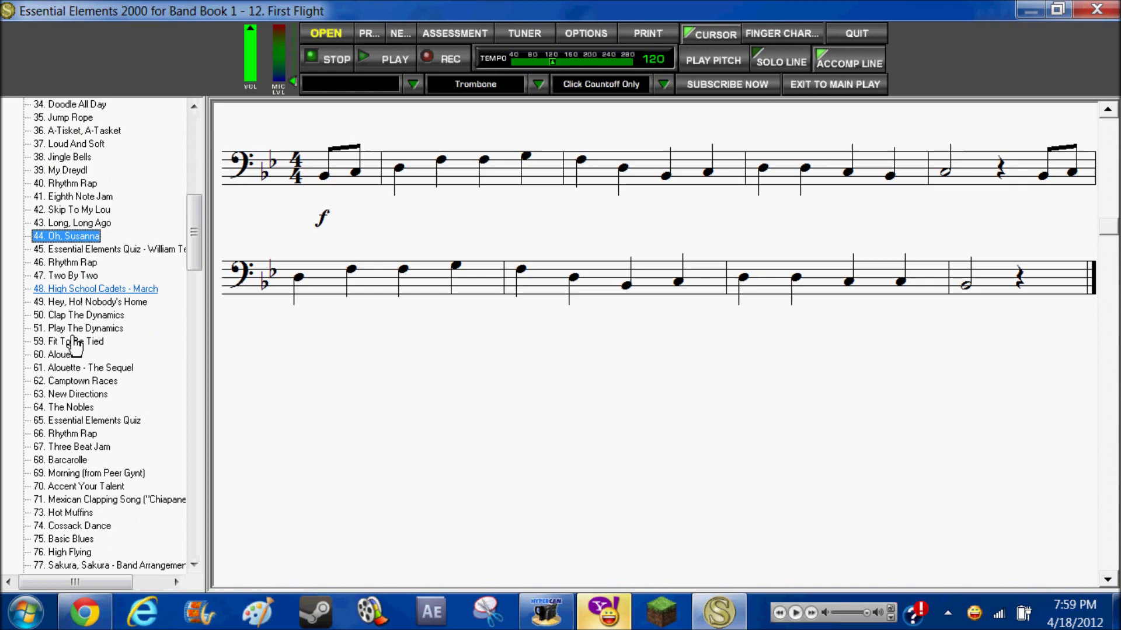
{"action": "scroll", "coordinate": [75, 345], "scroll_direction": "down", "scroll_amount": 4}
{"action": "left_click", "coordinate": [76, 350]}
{"action": "scroll", "coordinate": [99, 280], "scroll_direction": "down", "scroll_amount": 5}
{"action": "left_click", "coordinate": [97, 301]}
{"action": "scroll", "coordinate": [81, 310], "scroll_direction": "down", "scroll_amount": 10}
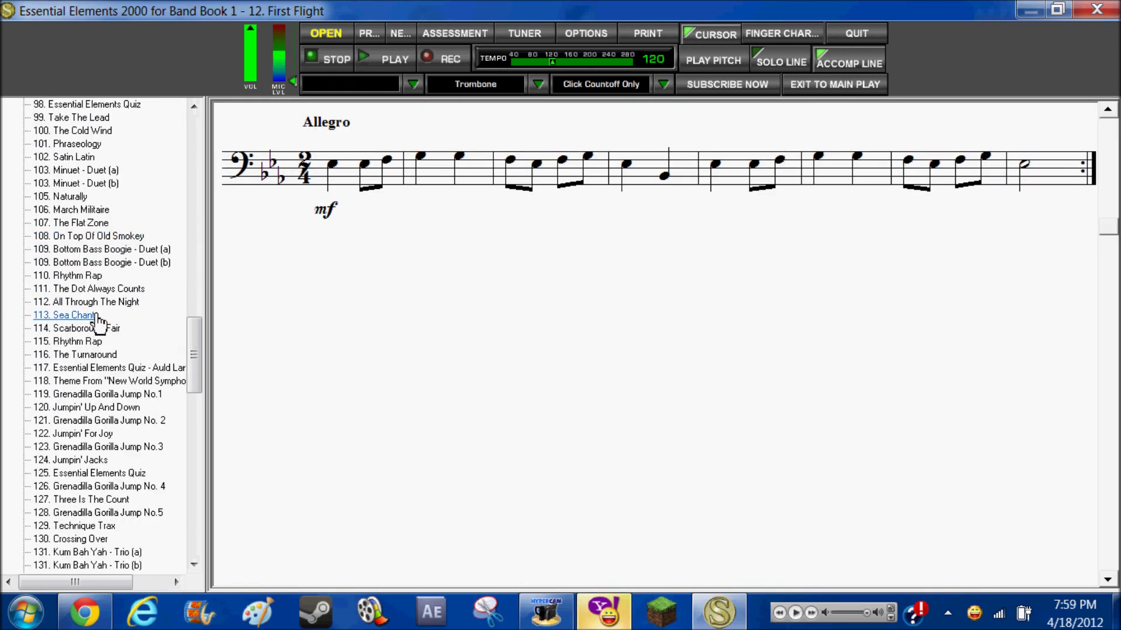
{"action": "scroll", "coordinate": [99, 321], "scroll_direction": "down", "scroll_amount": 8}
{"action": "left_click", "coordinate": [98, 317]}
{"action": "scroll", "coordinate": [100, 318], "scroll_direction": "down", "scroll_amount": 4}
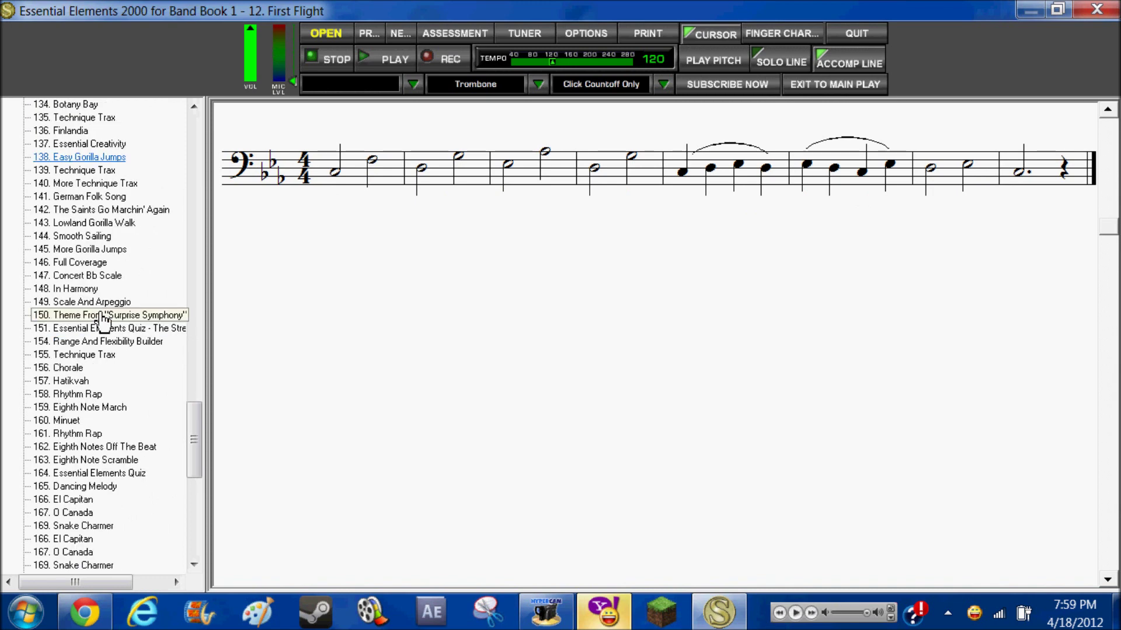
{"action": "scroll", "coordinate": [102, 318], "scroll_direction": "down", "scroll_amount": 13}
{"action": "left_click", "coordinate": [102, 316]}
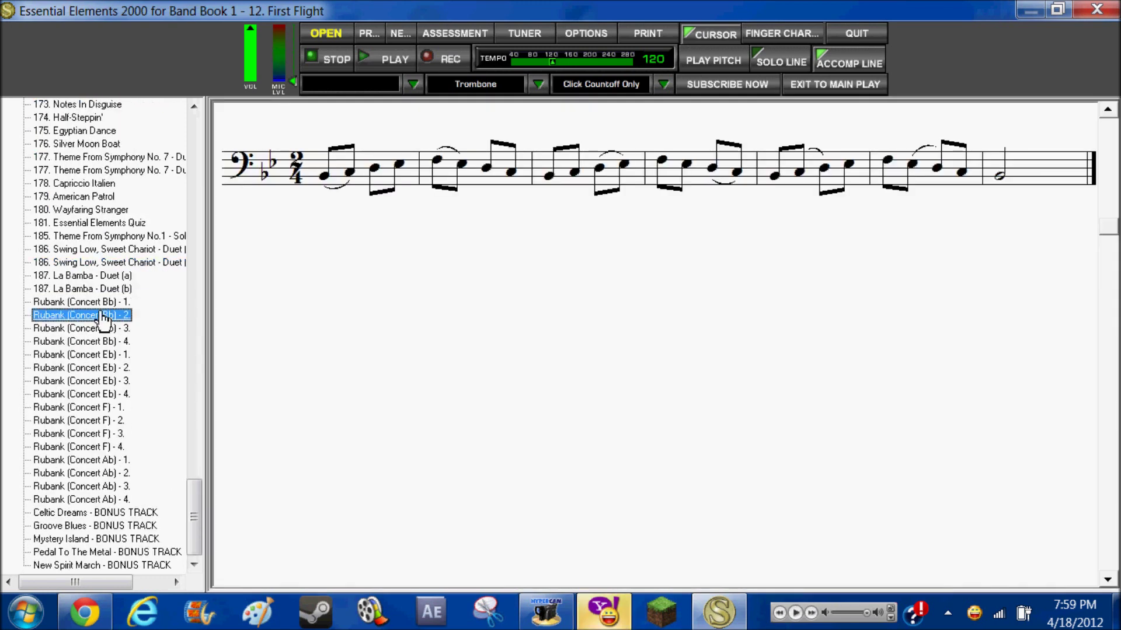
Preview the bonus tracks Celtic Dreams, Groove Blues, Mystery Island and Pedal To The Metal, viewing the last one down to its end.
{"action": "left_click", "coordinate": [119, 514]}
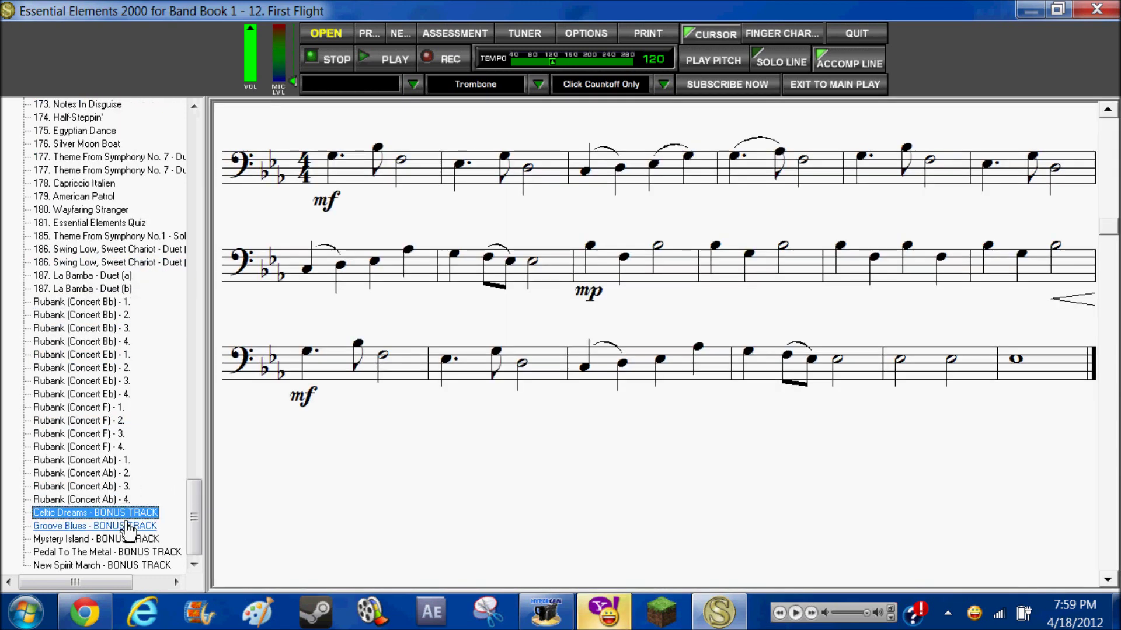
{"action": "left_click", "coordinate": [128, 526]}
{"action": "left_click", "coordinate": [121, 539]}
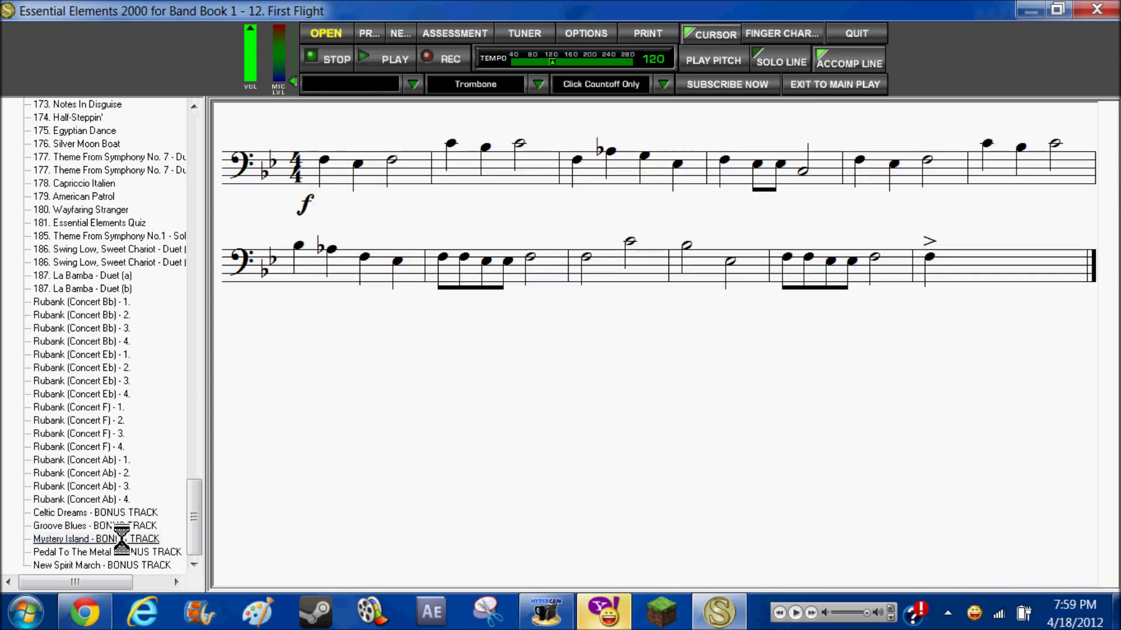
{"action": "left_click", "coordinate": [120, 552]}
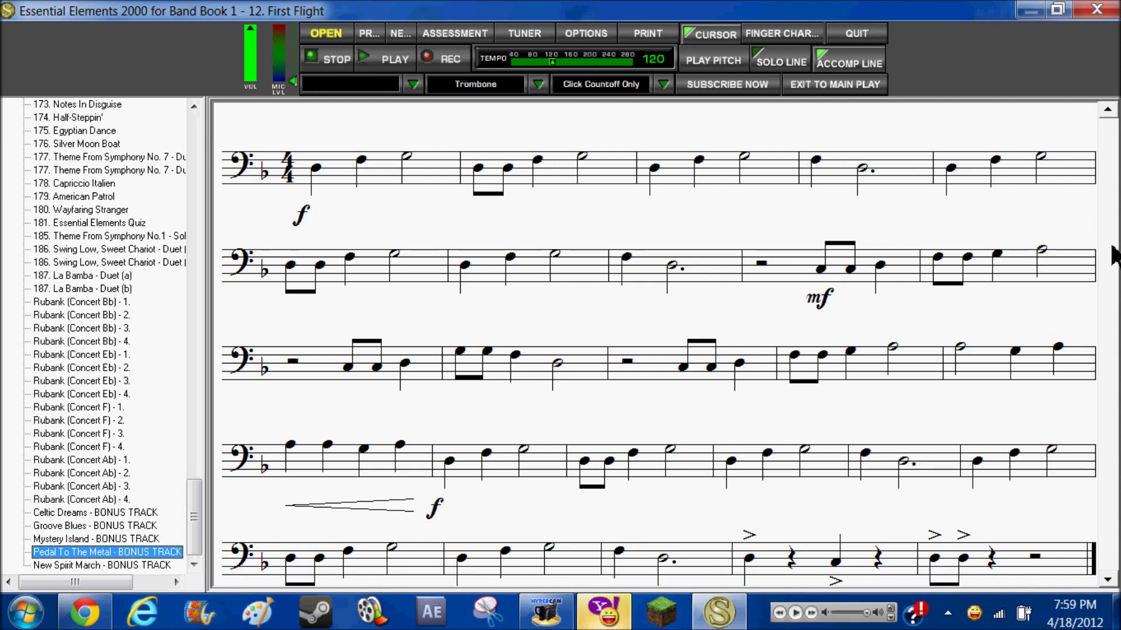
{"action": "scroll", "coordinate": [1116, 304], "scroll_direction": "down", "scroll_amount": 1}
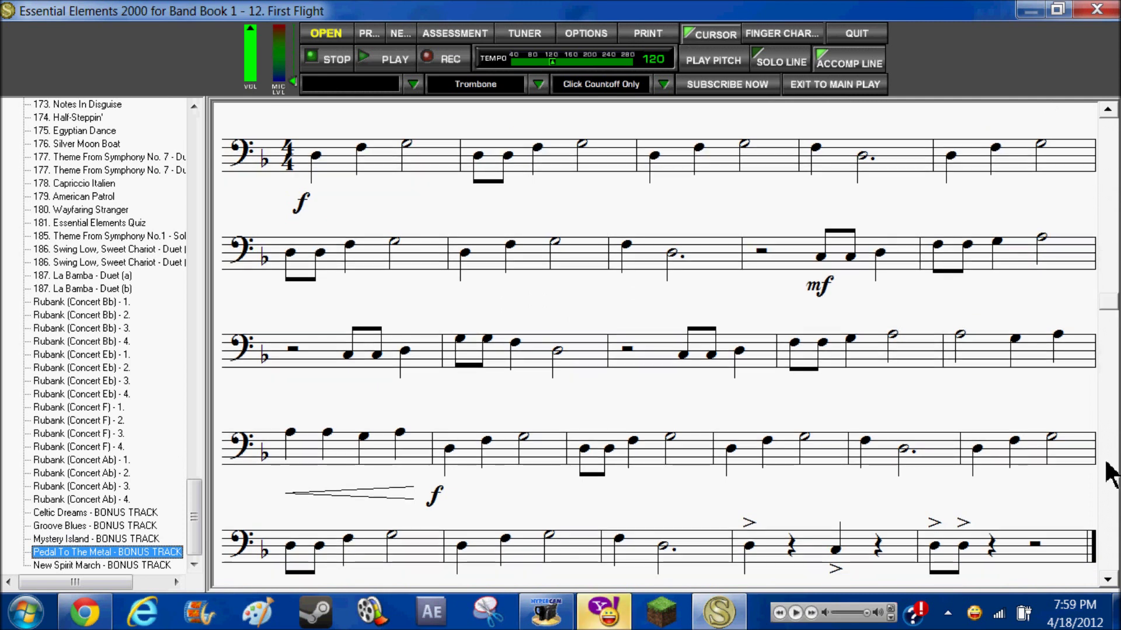
{"action": "left_click", "coordinate": [1108, 534]}
Go back to the beginning of the exercise list and select 1. The First Note.
{"action": "scroll", "coordinate": [864, 258], "scroll_direction": "up", "scroll_amount": 10}
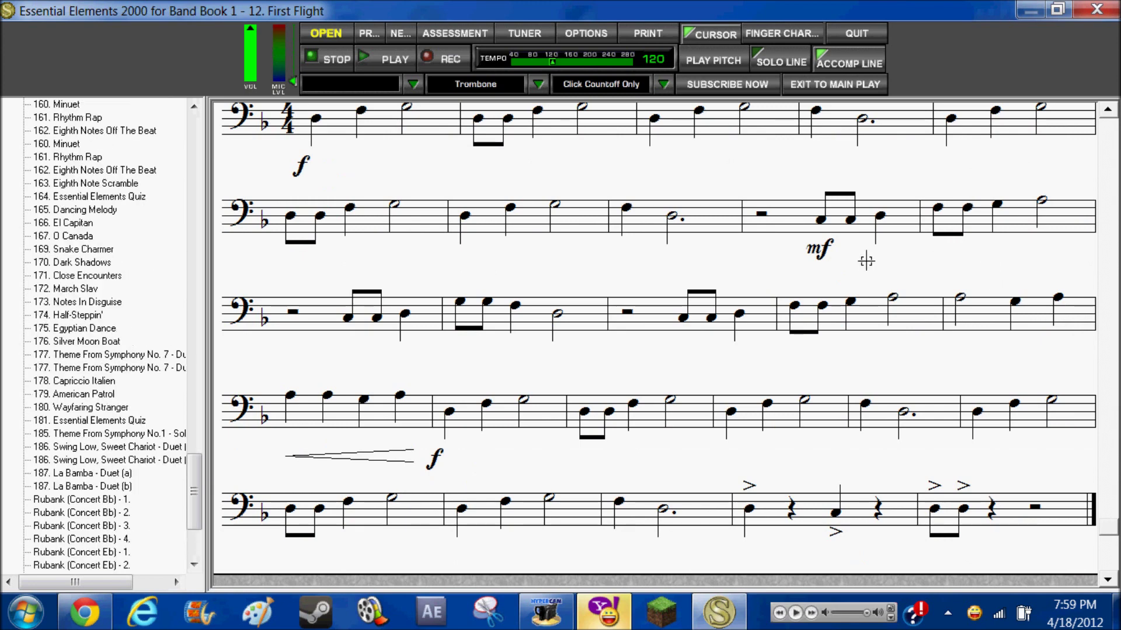
{"action": "scroll", "coordinate": [865, 248], "scroll_direction": "up", "scroll_amount": 6}
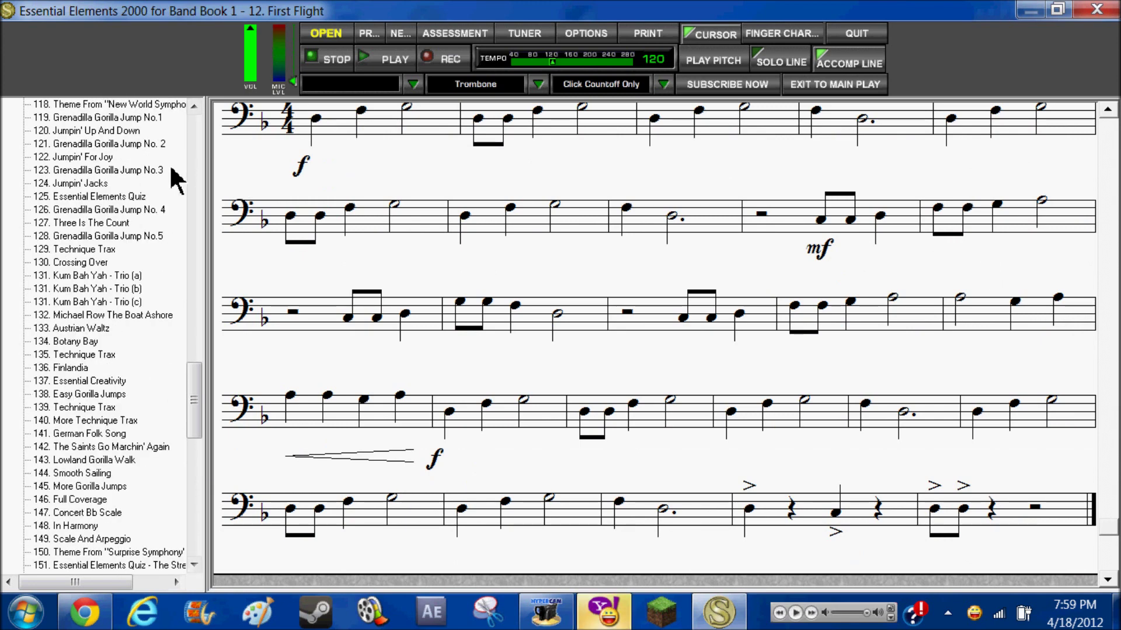
{"action": "left_click_drag", "start_coordinate": [195, 377], "coordinate": [174, 140]}
{"action": "left_click", "coordinate": [156, 117]}
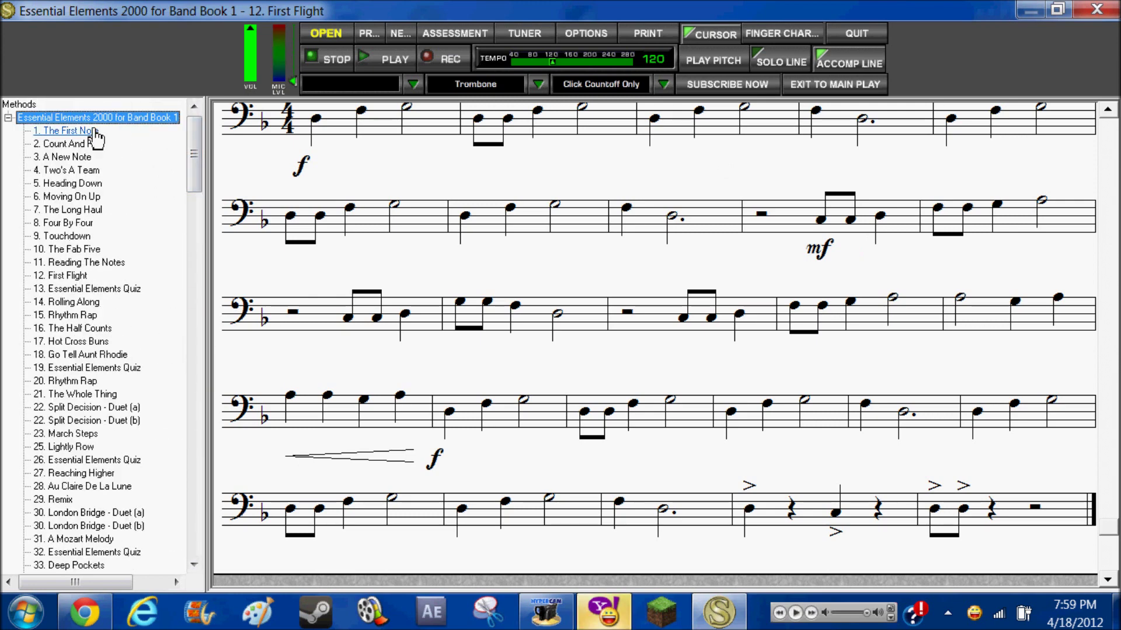
{"action": "left_click", "coordinate": [92, 130]}
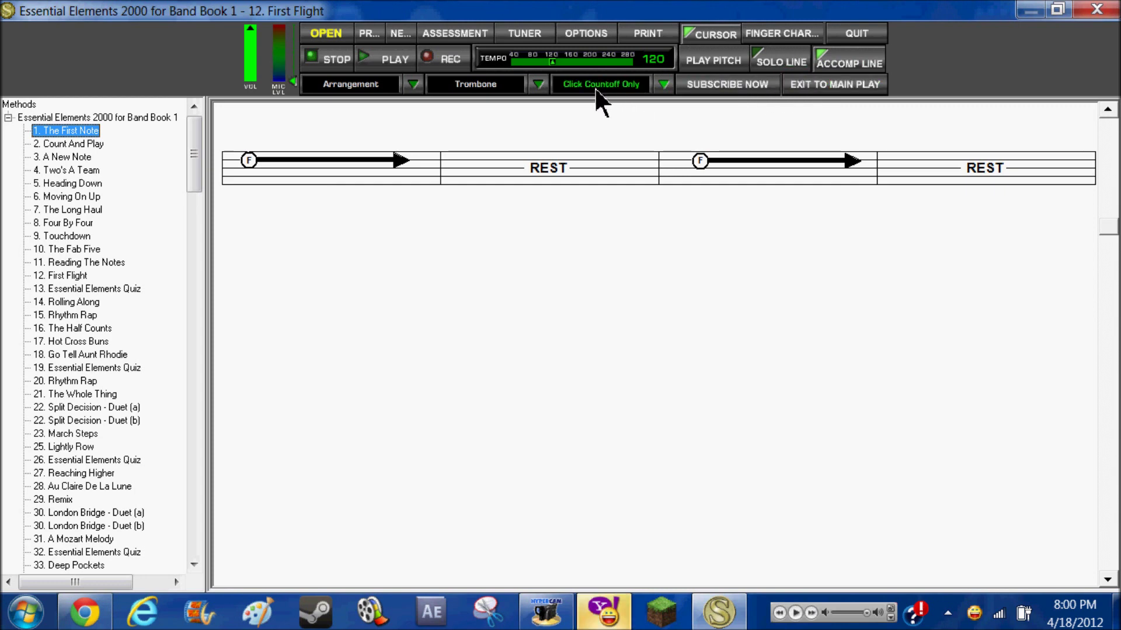
Examine the metronome click options and the tuner, closing both without changing a setting.
{"action": "left_click", "coordinate": [657, 88]}
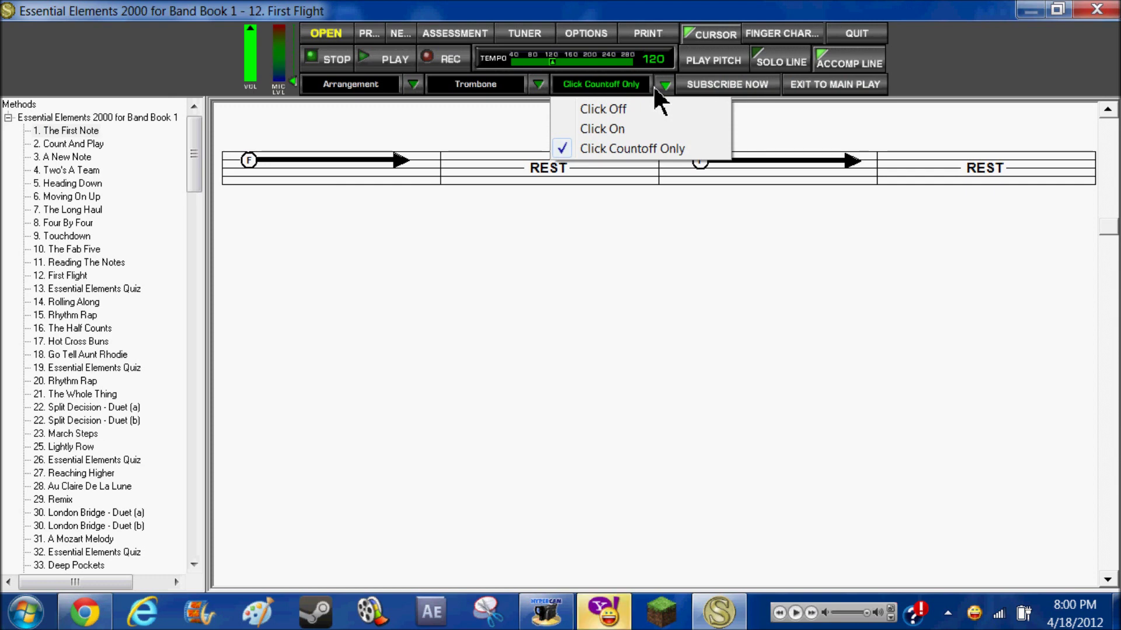
{"action": "left_click", "coordinate": [439, 111]}
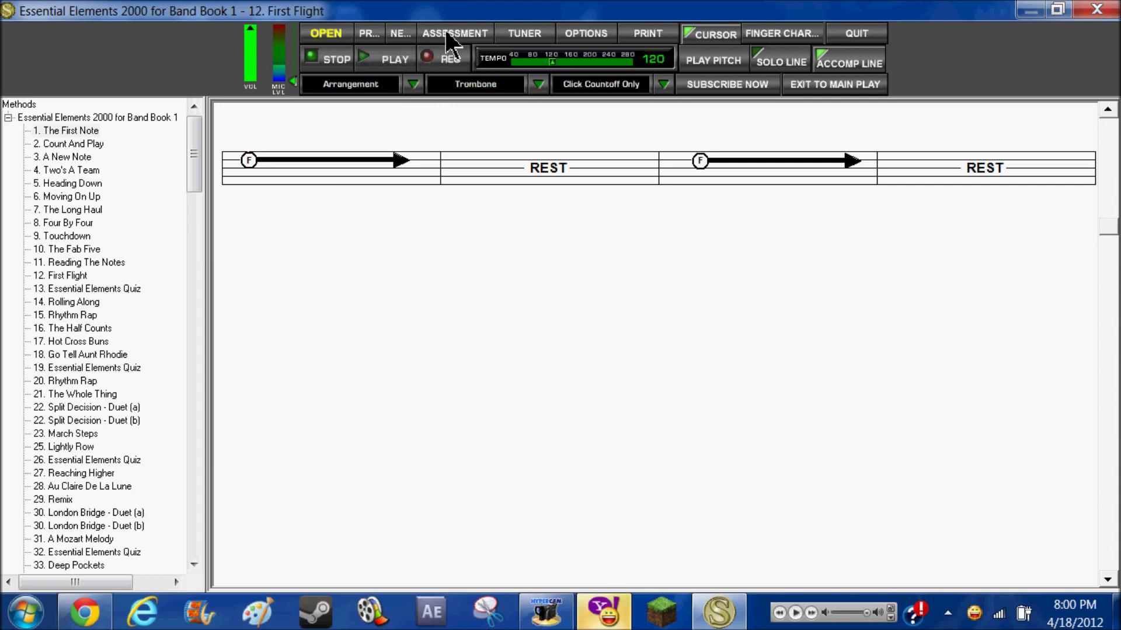
{"action": "left_click", "coordinate": [532, 37]}
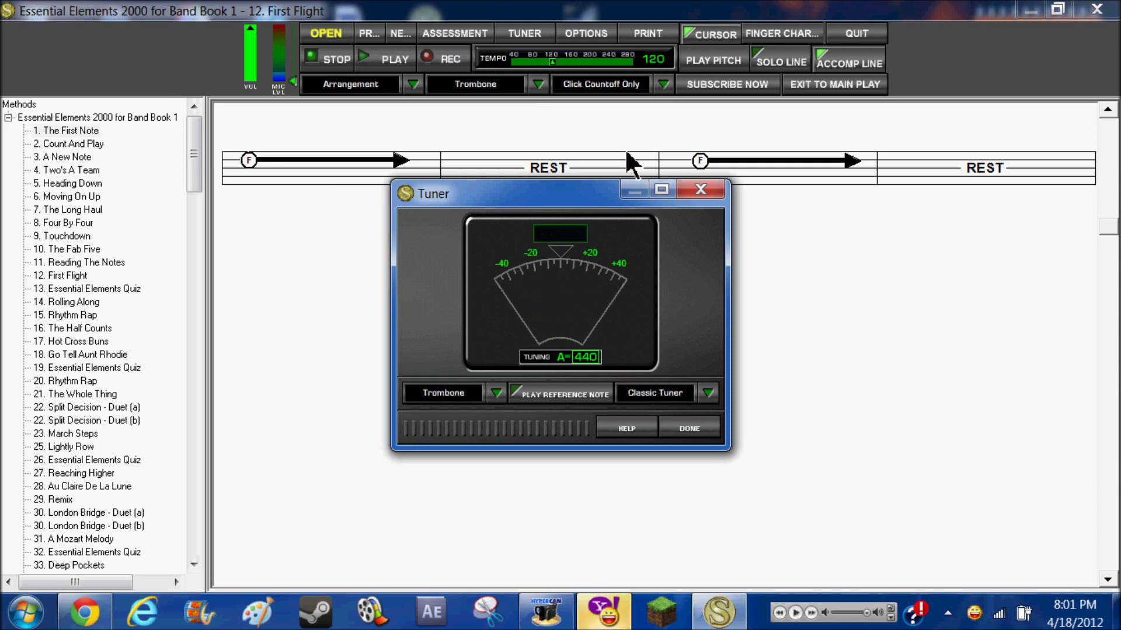
{"action": "left_click", "coordinate": [688, 193]}
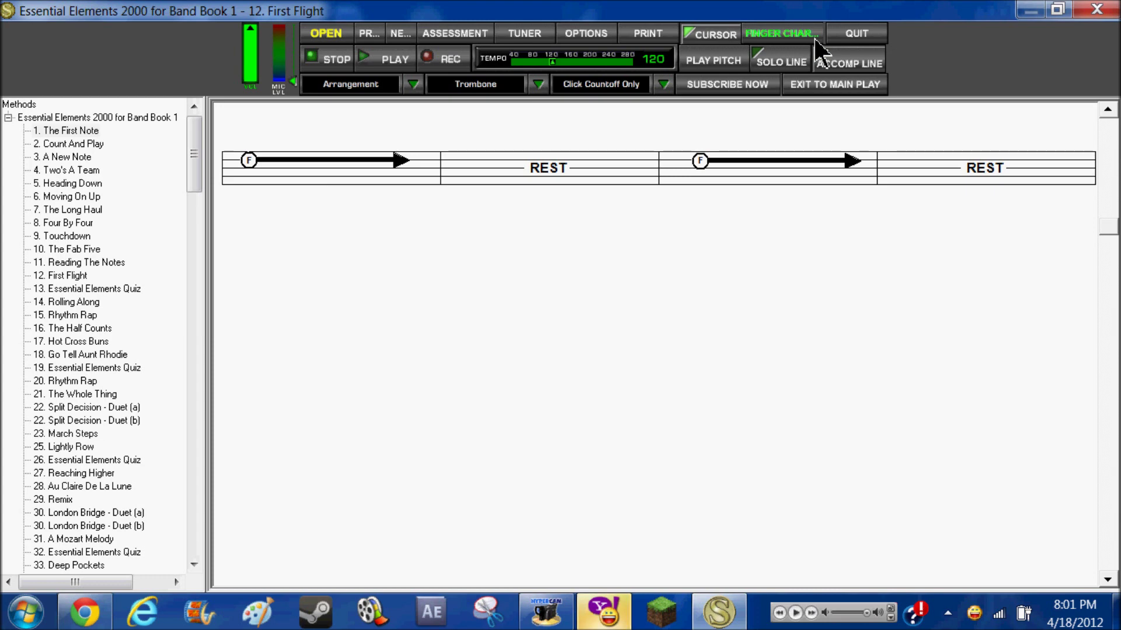
View the Fingering Charts explanation and close it.
{"action": "left_click", "coordinate": [782, 34]}
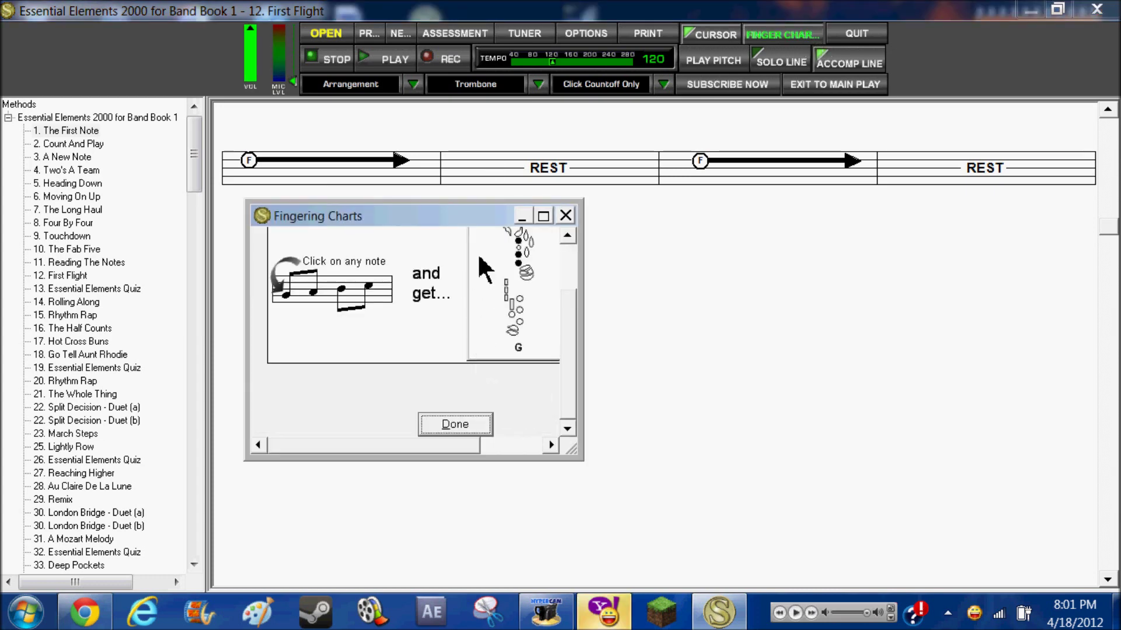
{"action": "left_click", "coordinate": [466, 422]}
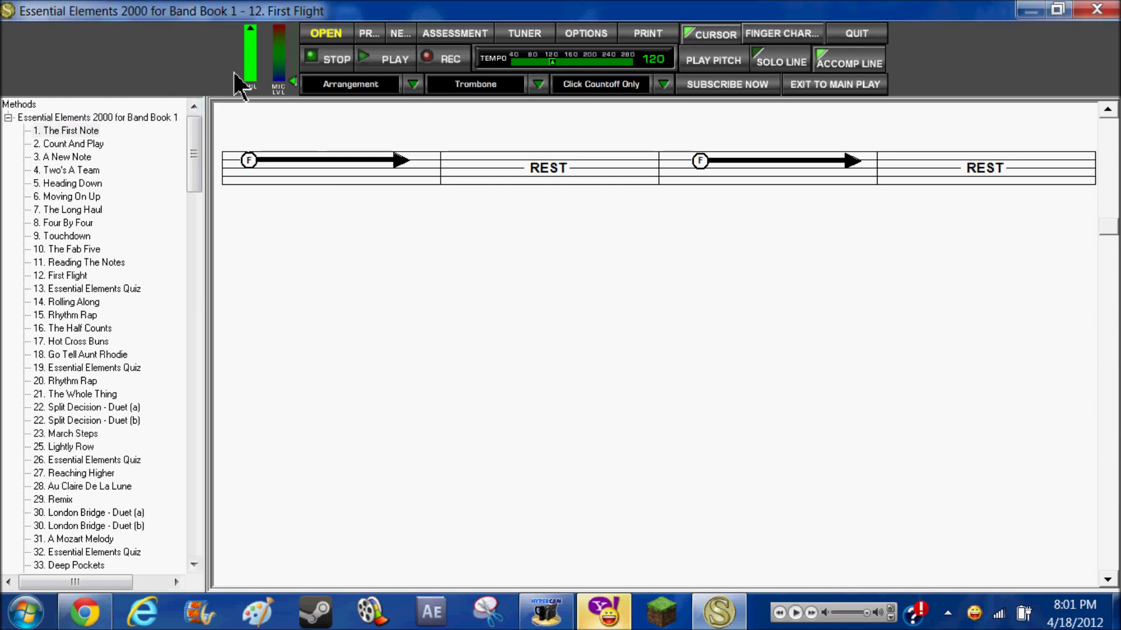
Open 1. The First Note from the exercise list and advance to 2. Count And Play.
{"action": "left_click", "coordinate": [334, 35]}
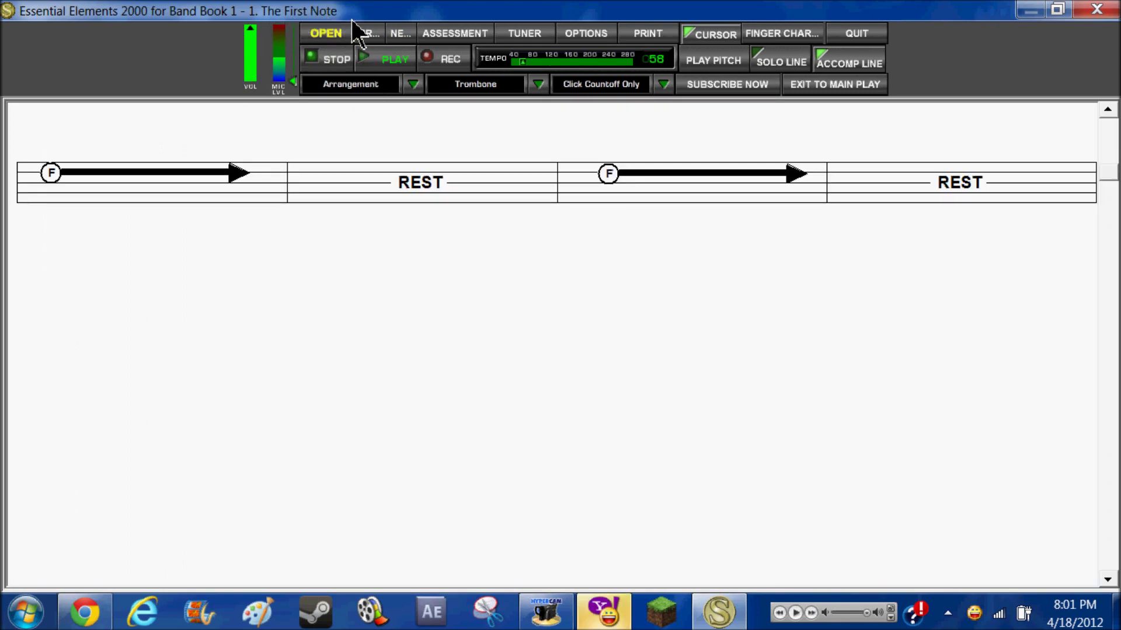
{"action": "left_click", "coordinate": [397, 35]}
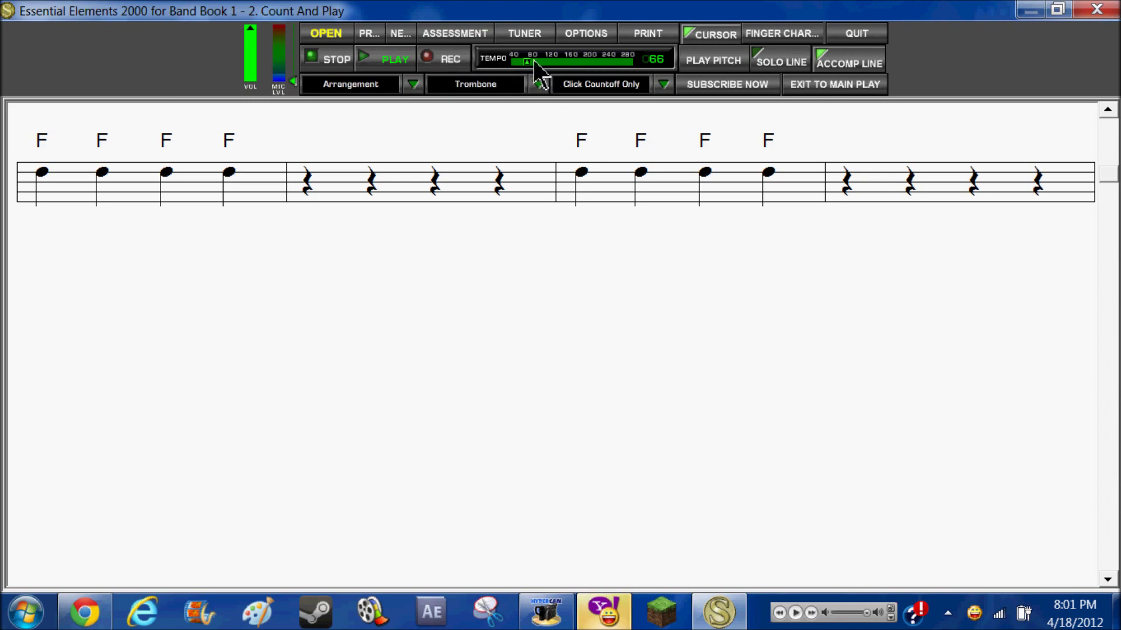
Look over the tuner, microphone placement and fingering chart options, dismiss them, and quit SmartMusic.
{"action": "left_click", "coordinate": [572, 30]}
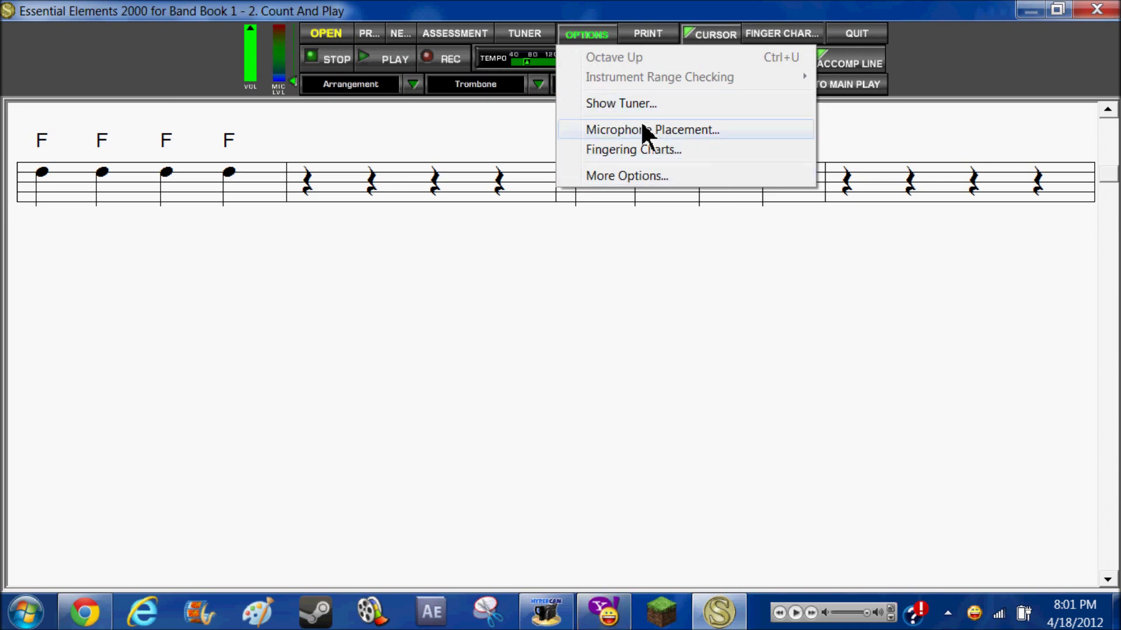
{"action": "left_click", "coordinate": [818, 222]}
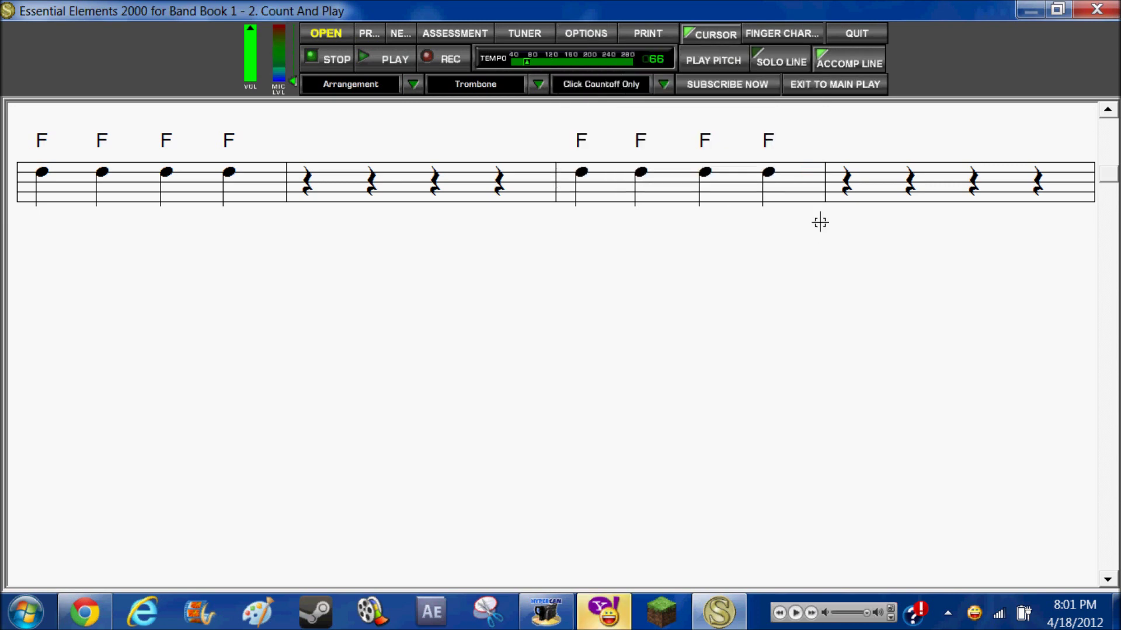
{"action": "left_click", "coordinate": [874, 41]}
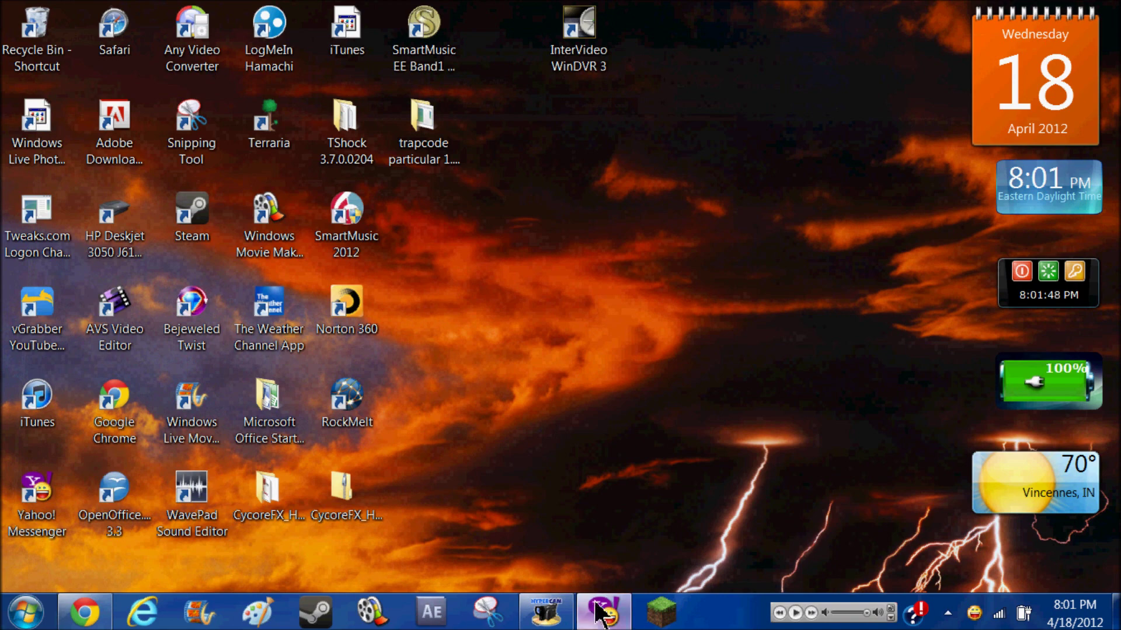
Switch to Google Chrome and view the open YouTube channel page from its beginning.
{"action": "left_click", "coordinate": [100, 619]}
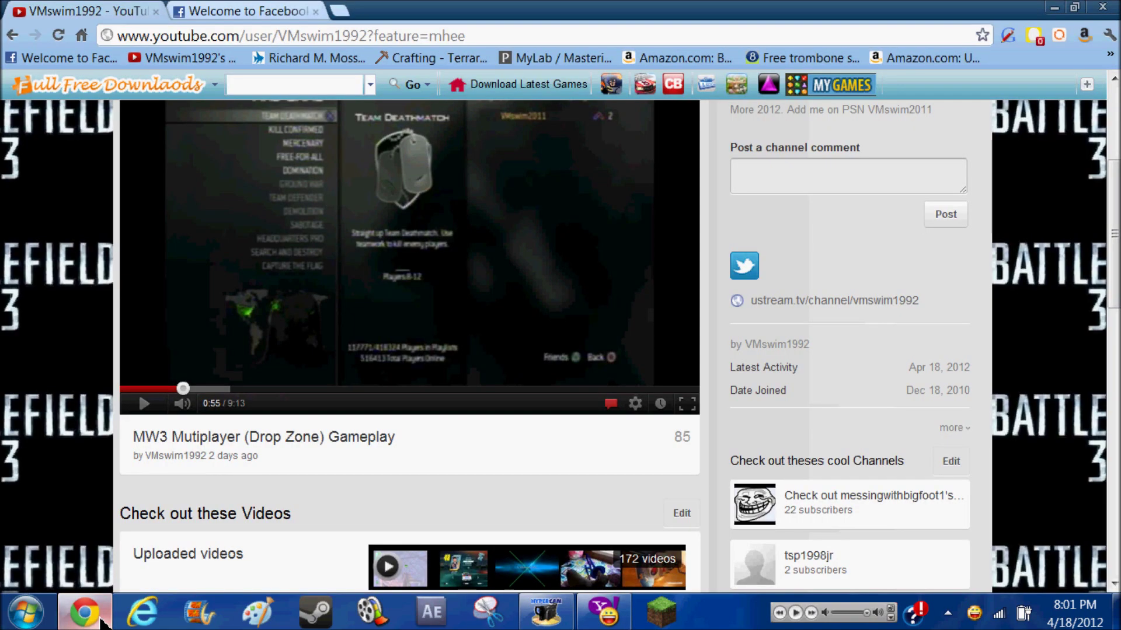
{"action": "scroll", "coordinate": [149, 416], "scroll_direction": "up", "scroll_amount": 4}
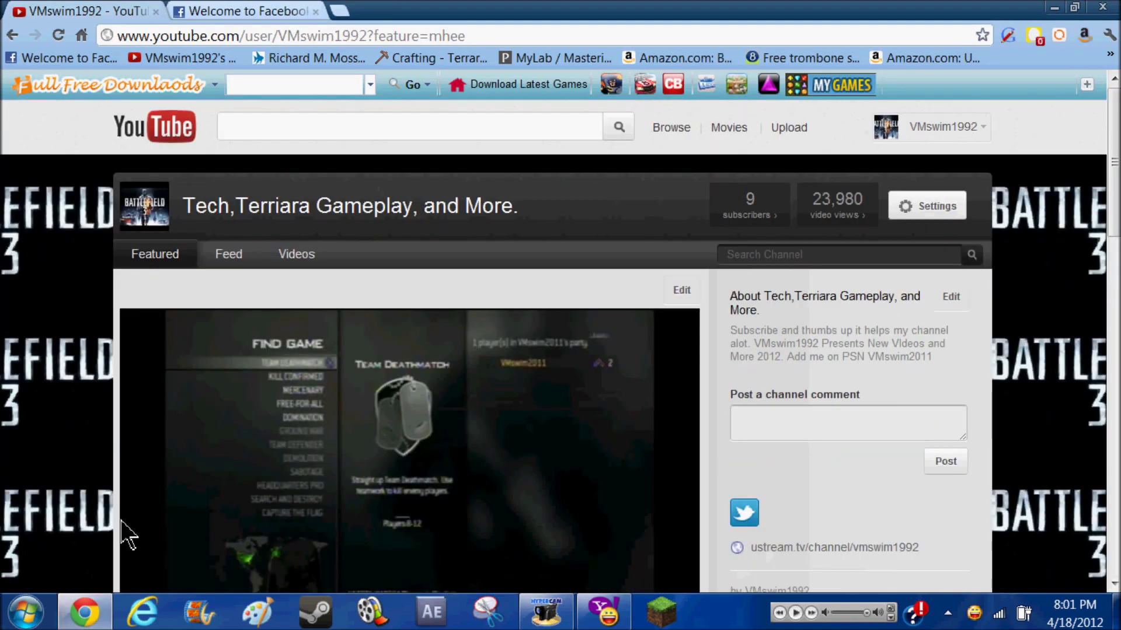
{"action": "left_click", "coordinate": [84, 610]}
{"action": "left_click", "coordinate": [86, 617]}
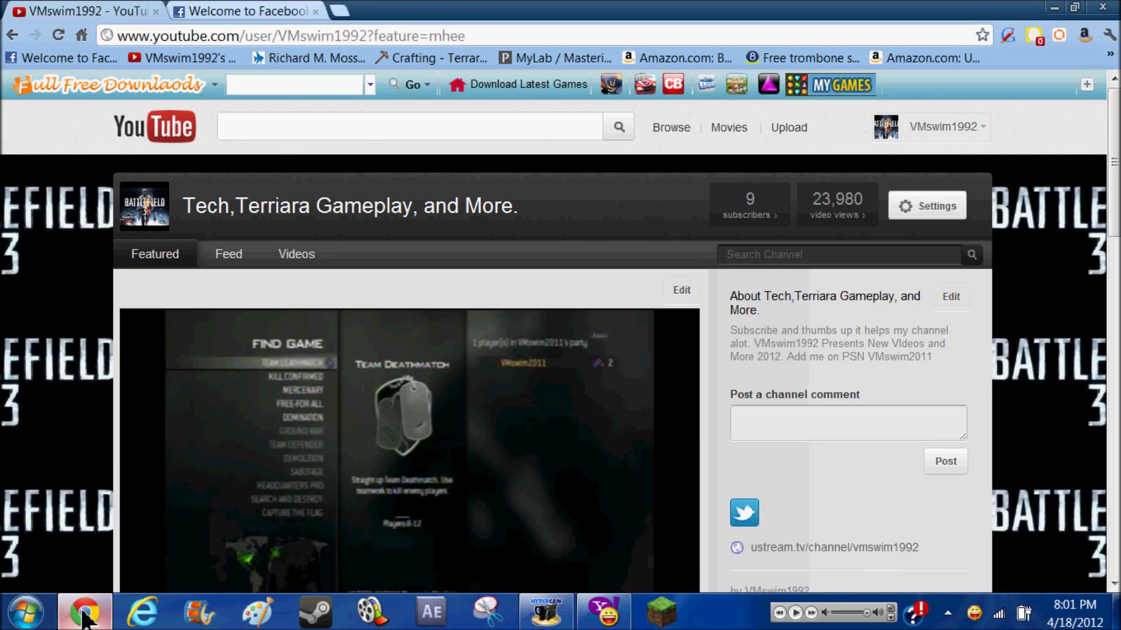